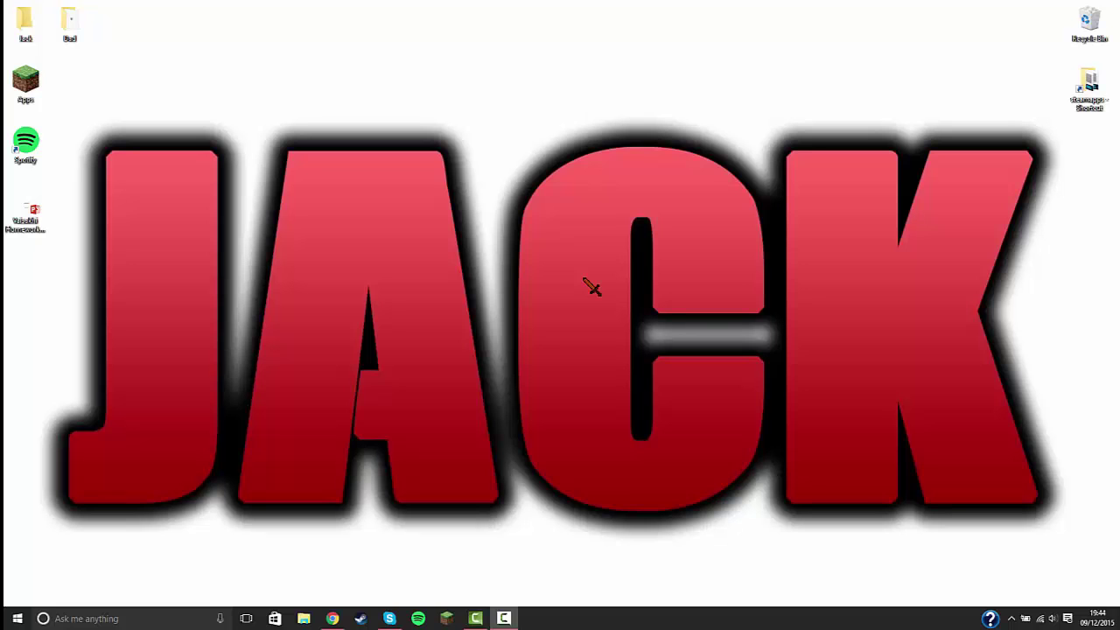
pyautogui.moveTo(612, 56); pyautogui.dragTo(430, 163)
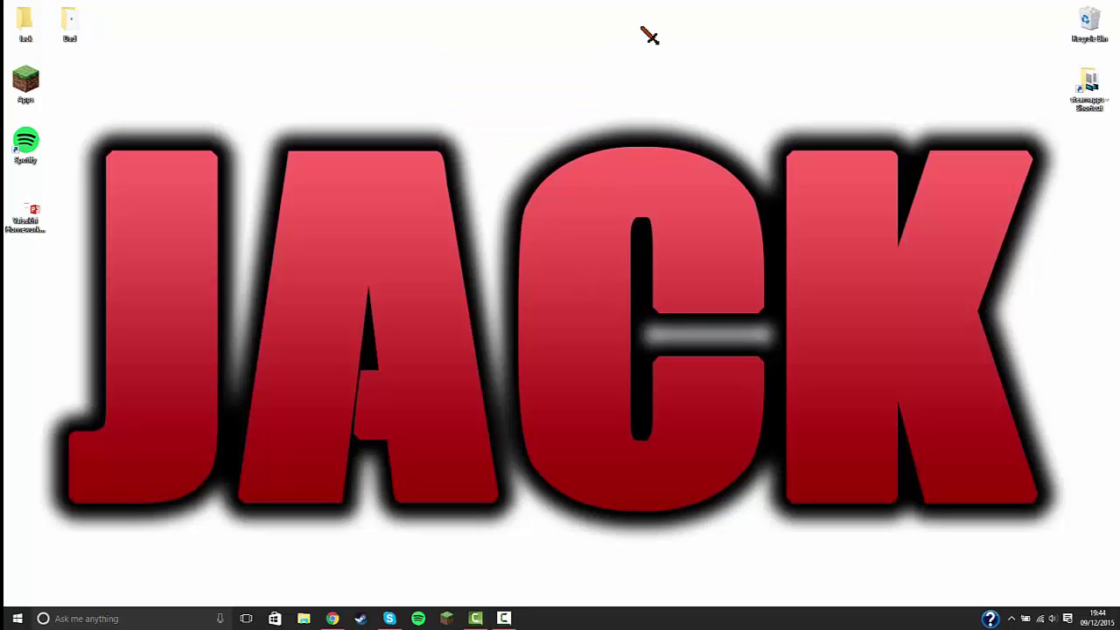
pyautogui.moveTo(656, 24); pyautogui.dragTo(521, 88)
pyautogui.moveTo(389, 44); pyautogui.dragTo(621, 145)
pyautogui.moveTo(687, 63); pyautogui.dragTo(425, 83)
pyautogui.moveTo(395, 20); pyautogui.dragTo(756, 128)
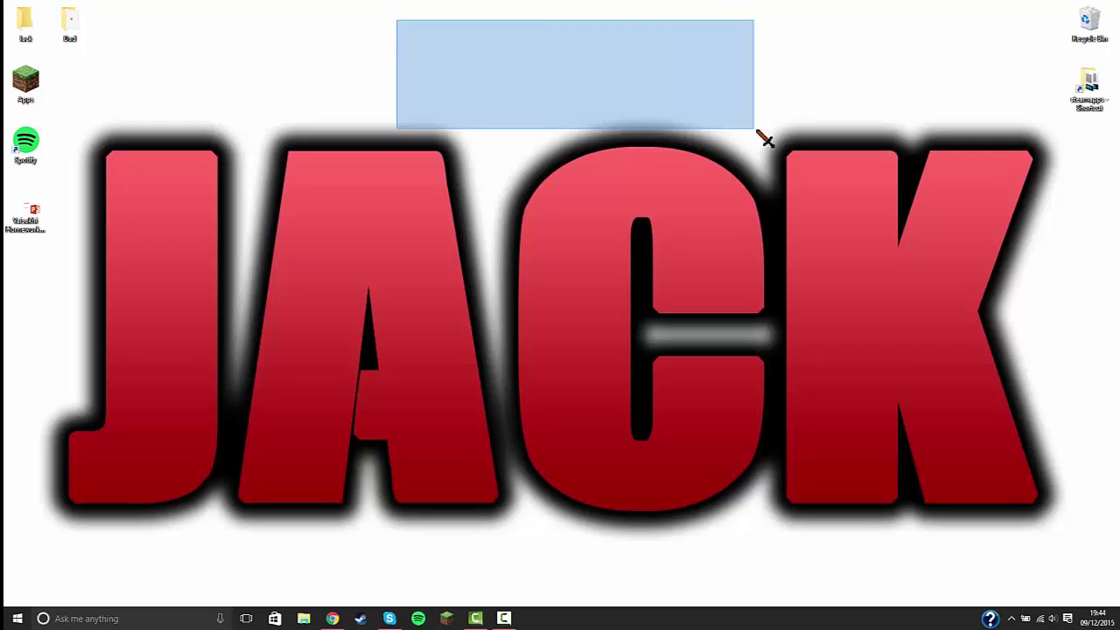
pyautogui.moveTo(686, 63); pyautogui.dragTo(312, 69)
pyautogui.moveTo(375, 37); pyautogui.dragTo(672, 117)
pyautogui.moveTo(630, 72); pyautogui.dragTo(678, 156)
pyautogui.moveTo(621, 53); pyautogui.dragTo(525, 79)
pyautogui.moveTo(390, 3); pyautogui.dragTo(660, 117)
pyautogui.moveTo(672, 21); pyautogui.dragTo(358, 117)
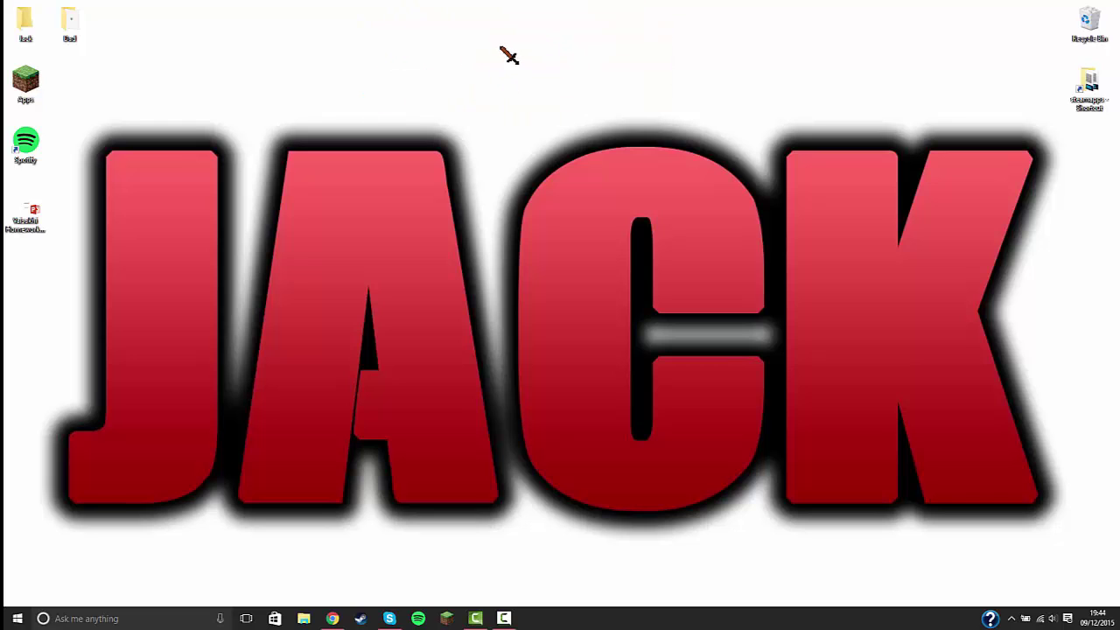
pyautogui.moveTo(492, 63); pyautogui.dragTo(532, 131)
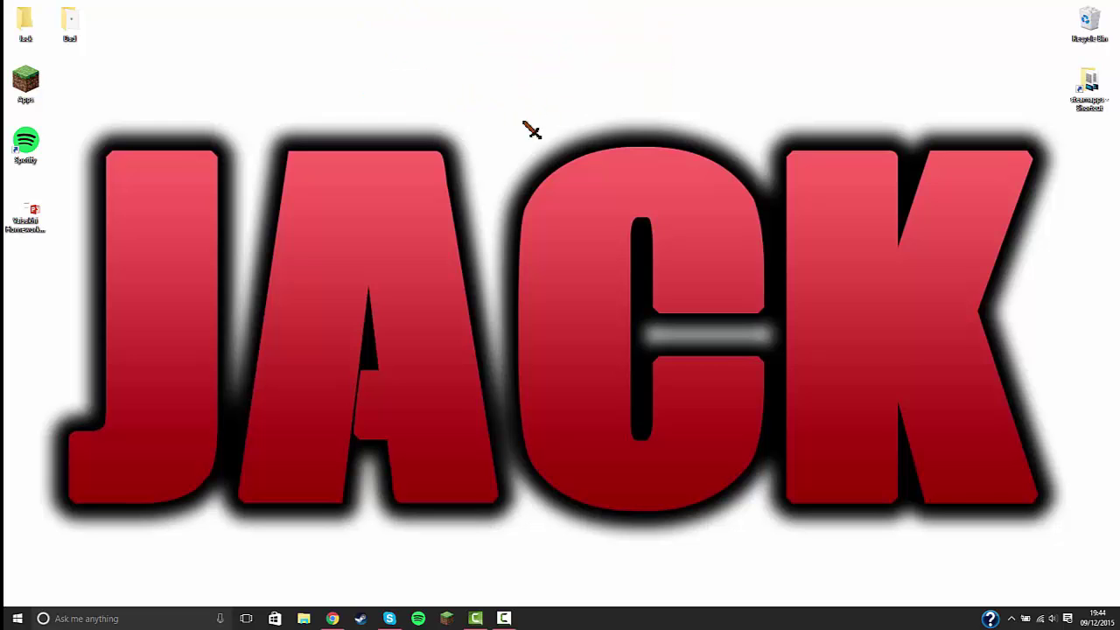
# - Open Chrome and go to the cursor.cc website
pyautogui.click(332, 618)
pyautogui.write('Cur')
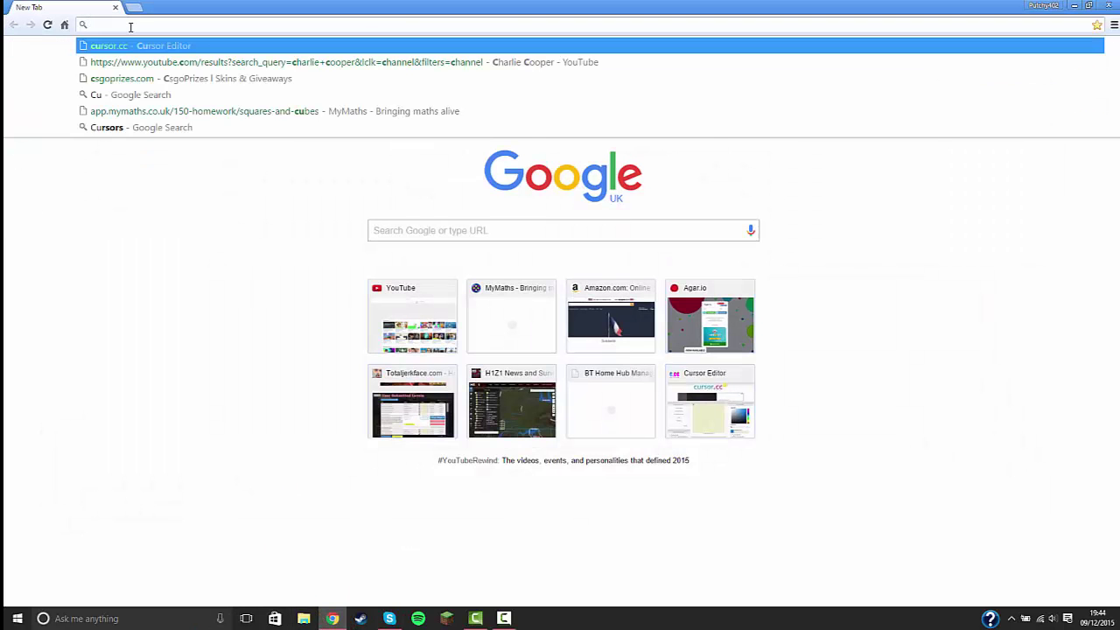
pyautogui.write('sor.cc')
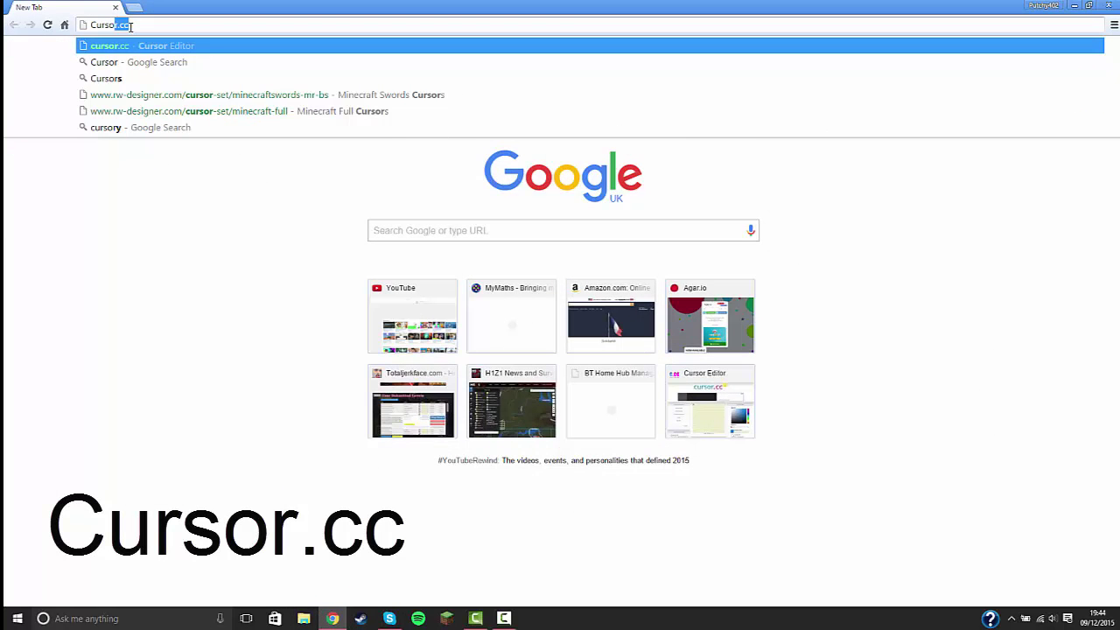
pyautogui.press('Return')
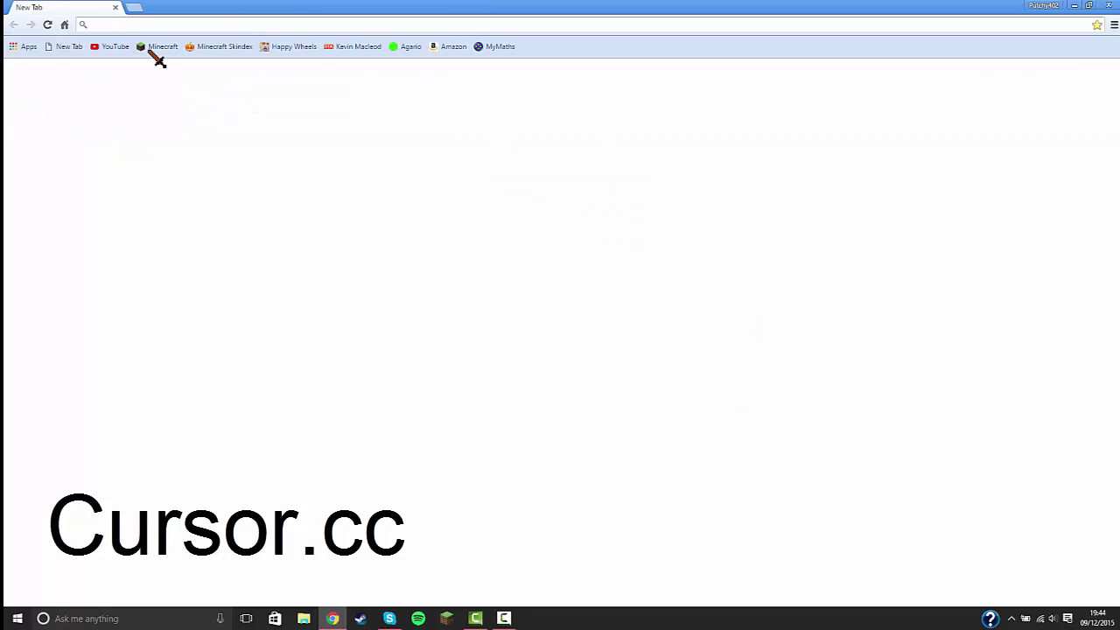
# - Search Google for "Diamond Sword cursor.cur", view the Minecraft Swords Cursors page on RealWorld Graphics, and close the browser
pyautogui.write('Diam')
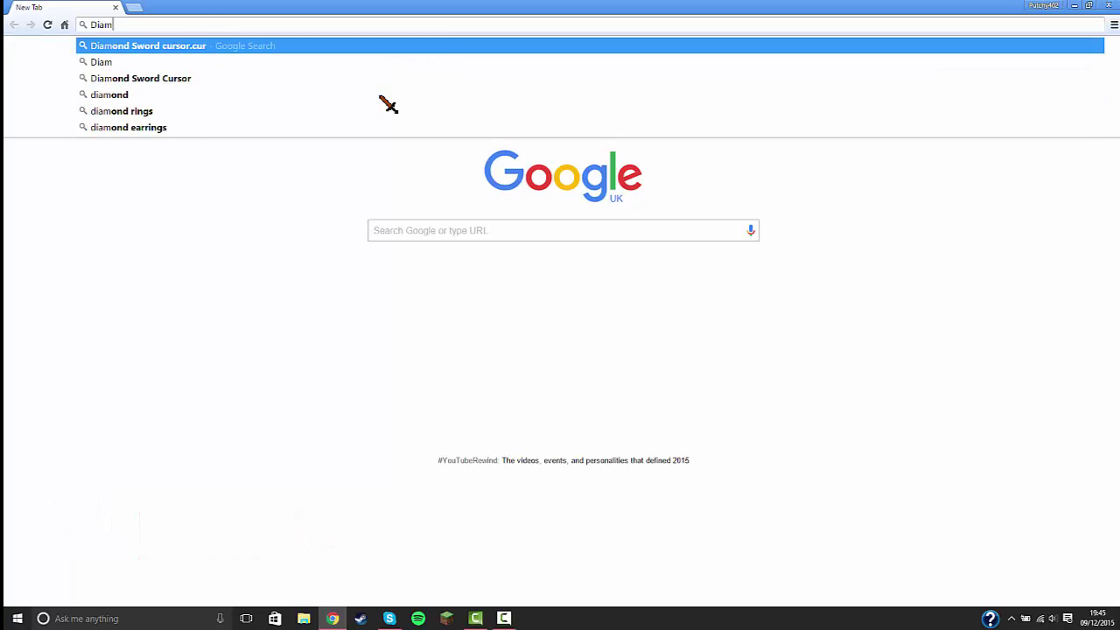
pyautogui.write('ond Sword')
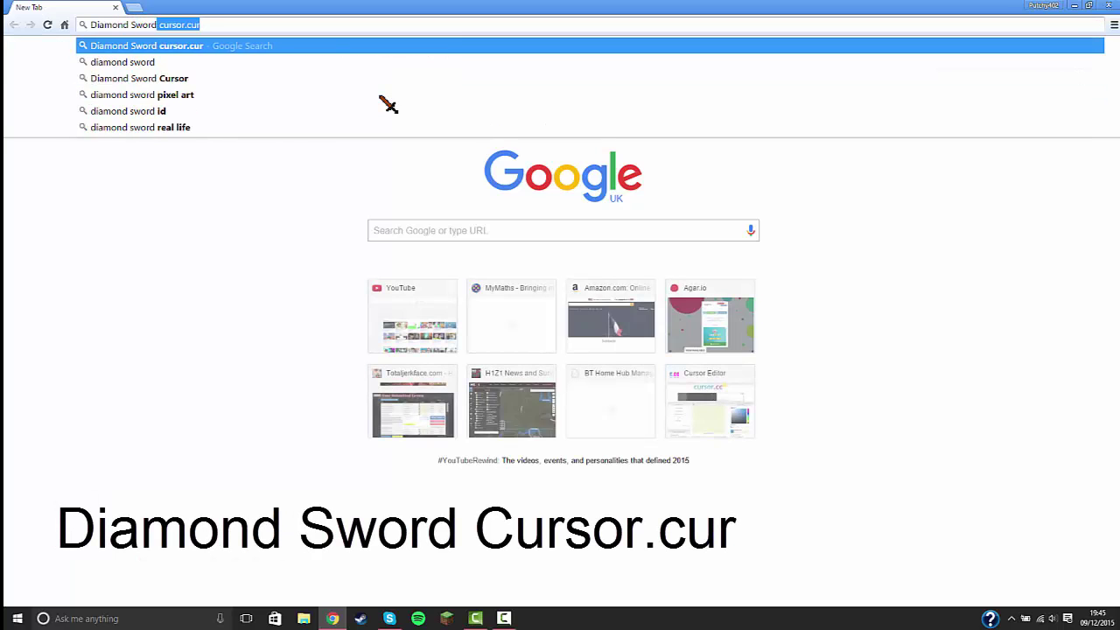
pyautogui.press('Return')
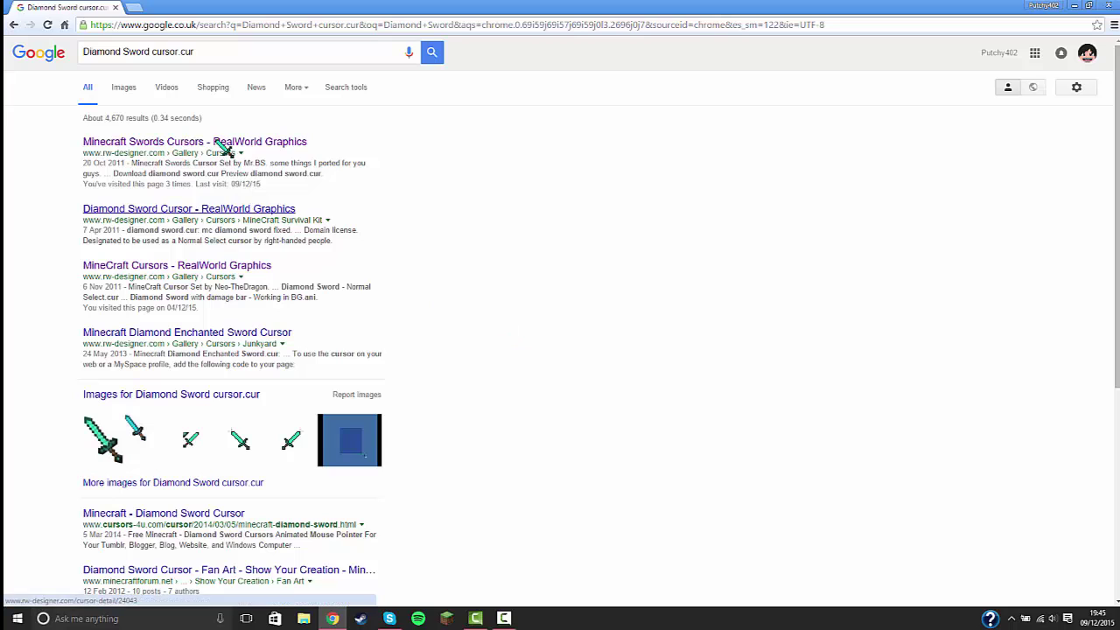
pyautogui.click(220, 143)
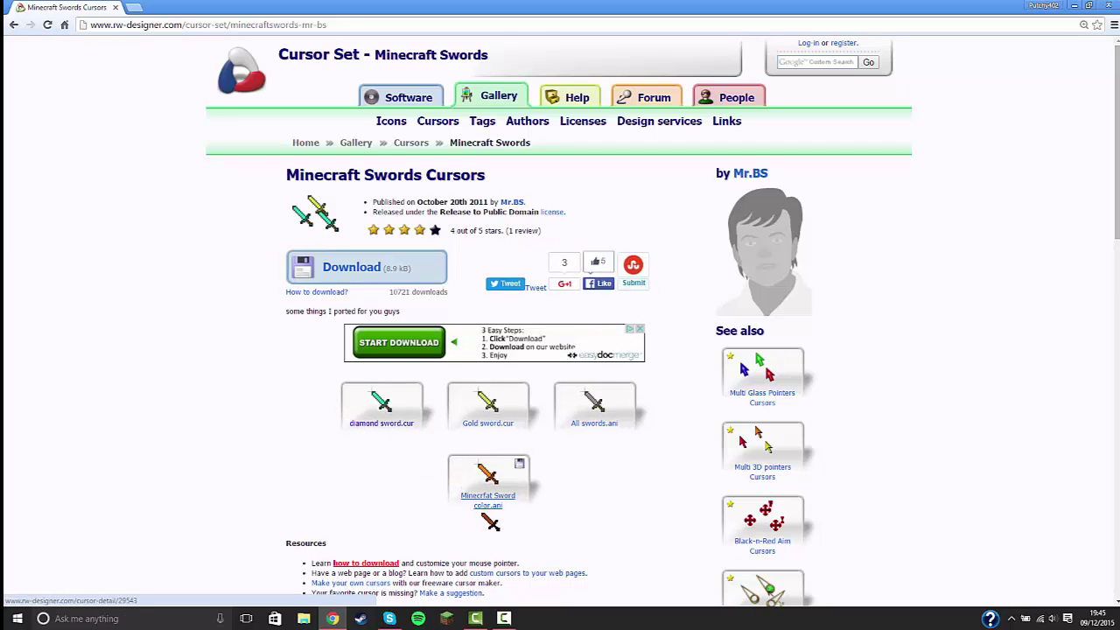
pyautogui.click(1109, 5)
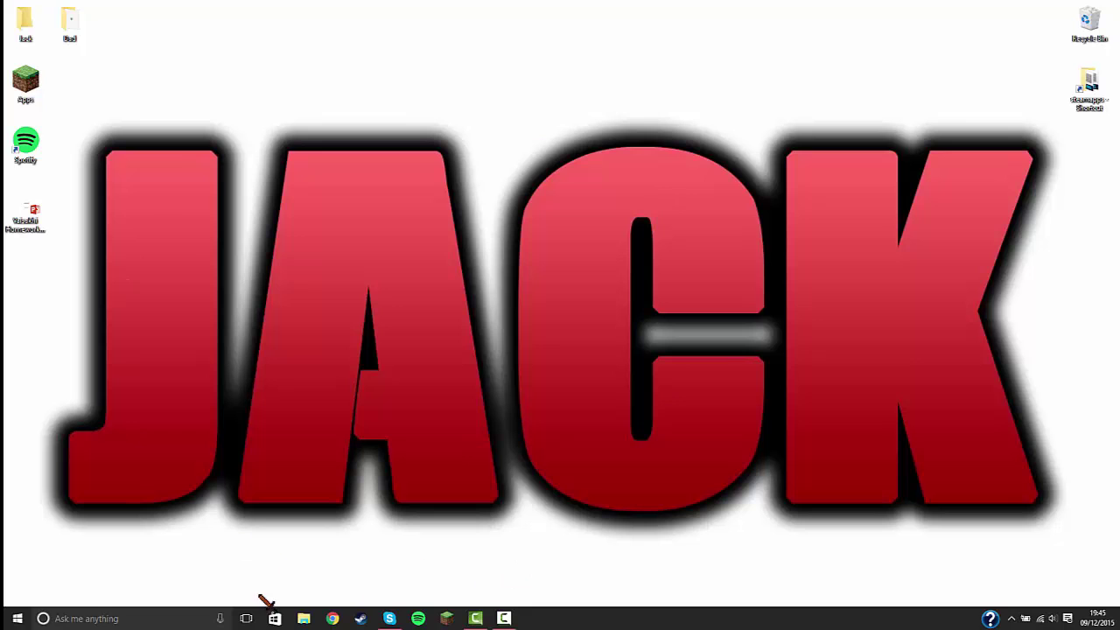
# - Look through the Downloads folder in File Explorer for the downloaded cursor files
pyautogui.click(303, 619)
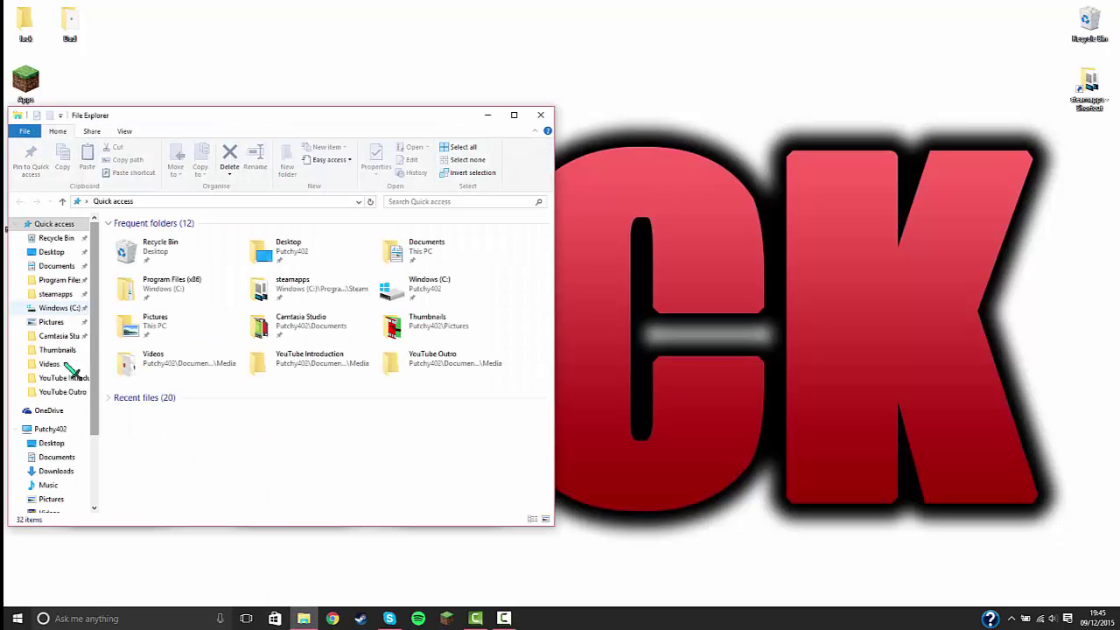
pyautogui.click(74, 475)
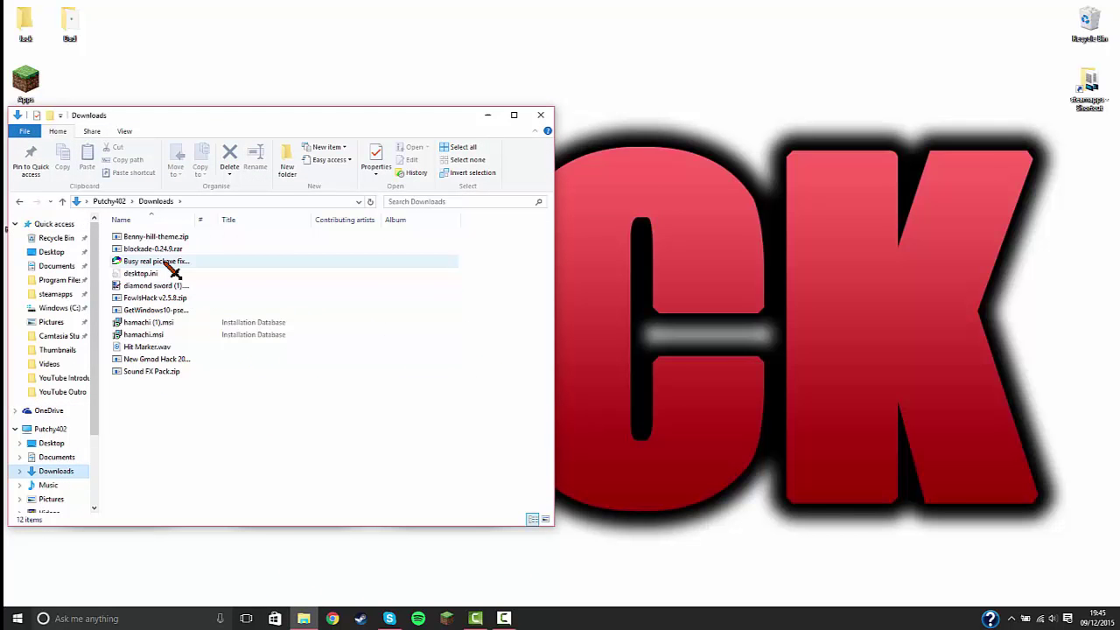
pyautogui.click(540, 114)
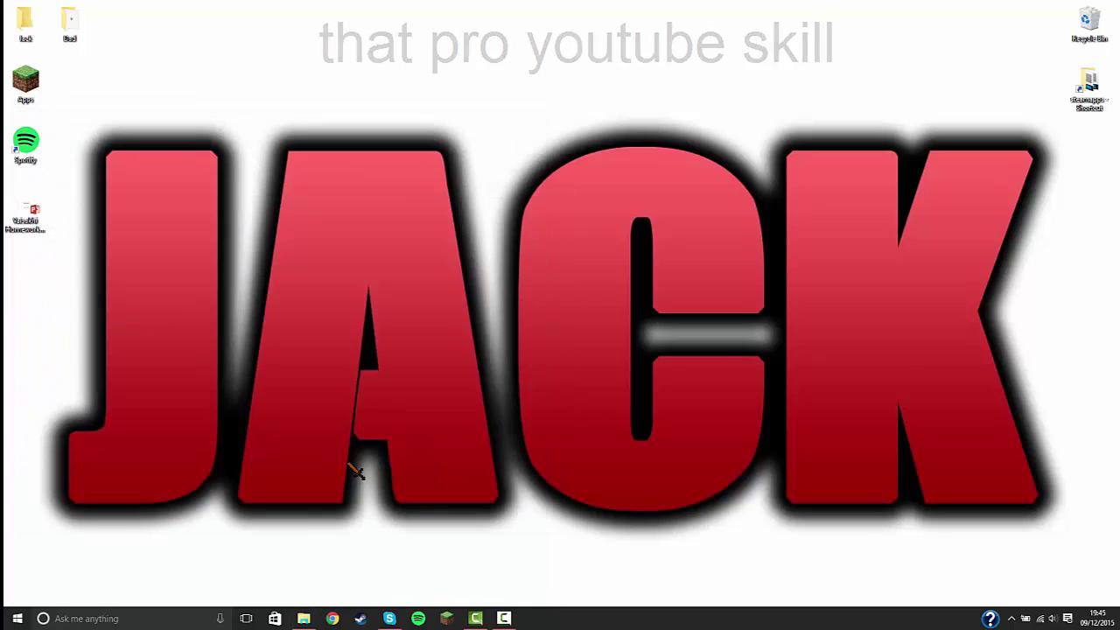
pyautogui.click(305, 619)
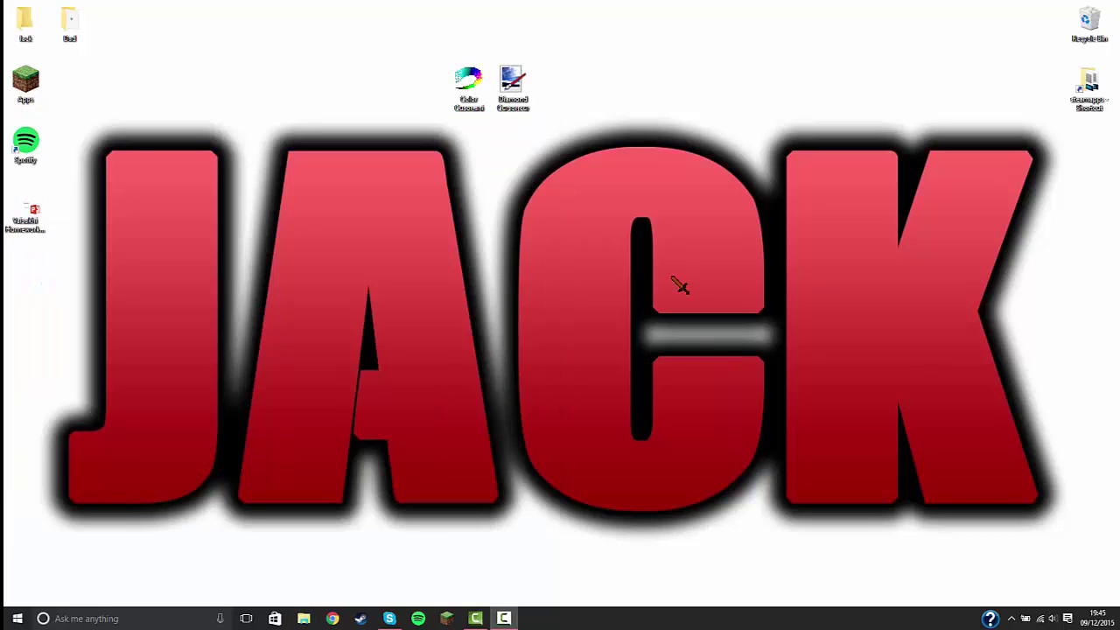
pyautogui.moveTo(551, 24); pyautogui.dragTo(245, 238)
pyautogui.moveTo(403, 15); pyautogui.dragTo(712, 235)
pyautogui.moveTo(602, 57); pyautogui.dragTo(379, 125)
pyautogui.moveTo(400, 47); pyautogui.dragTo(595, 155)
pyautogui.click(557, 144)
pyautogui.moveTo(471, 83); pyautogui.dragTo(427, 84)
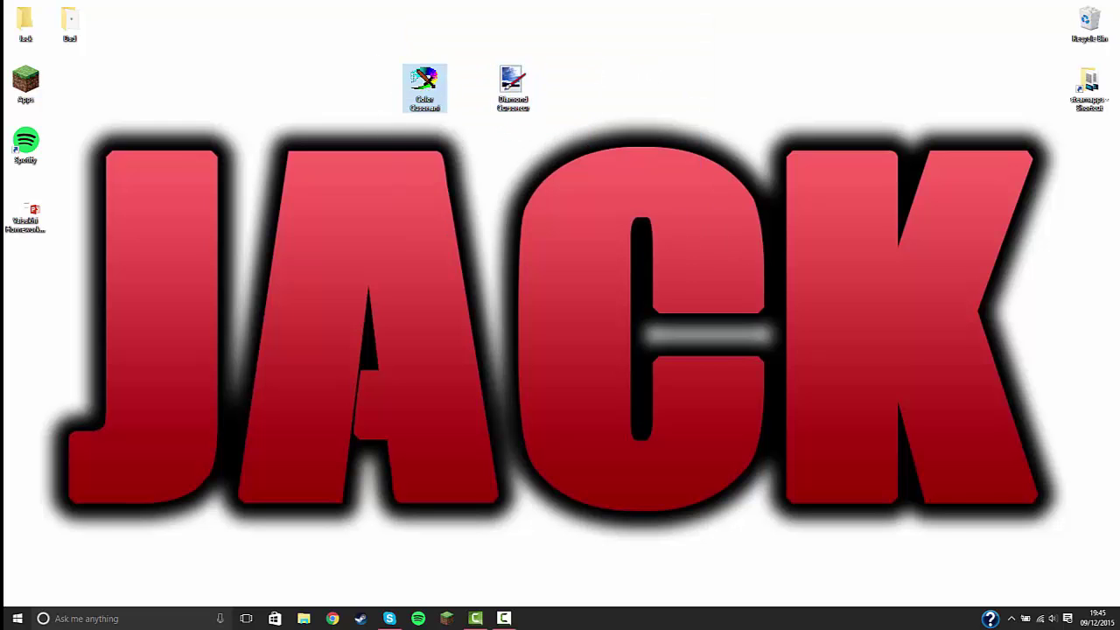
pyautogui.moveTo(512, 233); pyautogui.dragTo(613, 325)
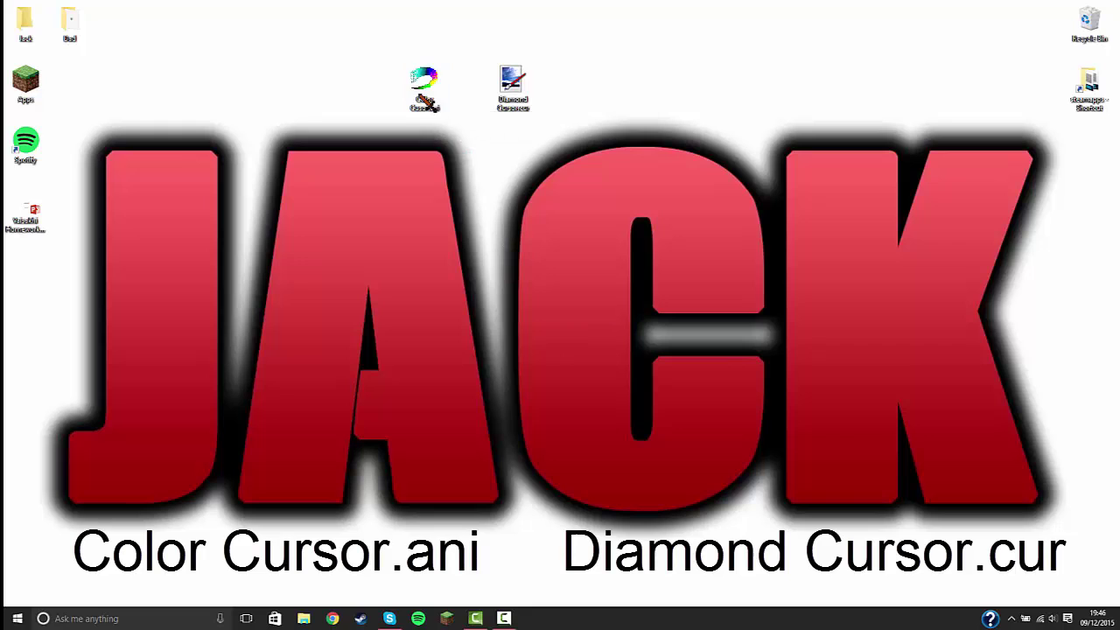
pyautogui.moveTo(431, 117); pyautogui.dragTo(471, 116)
pyautogui.click(525, 98)
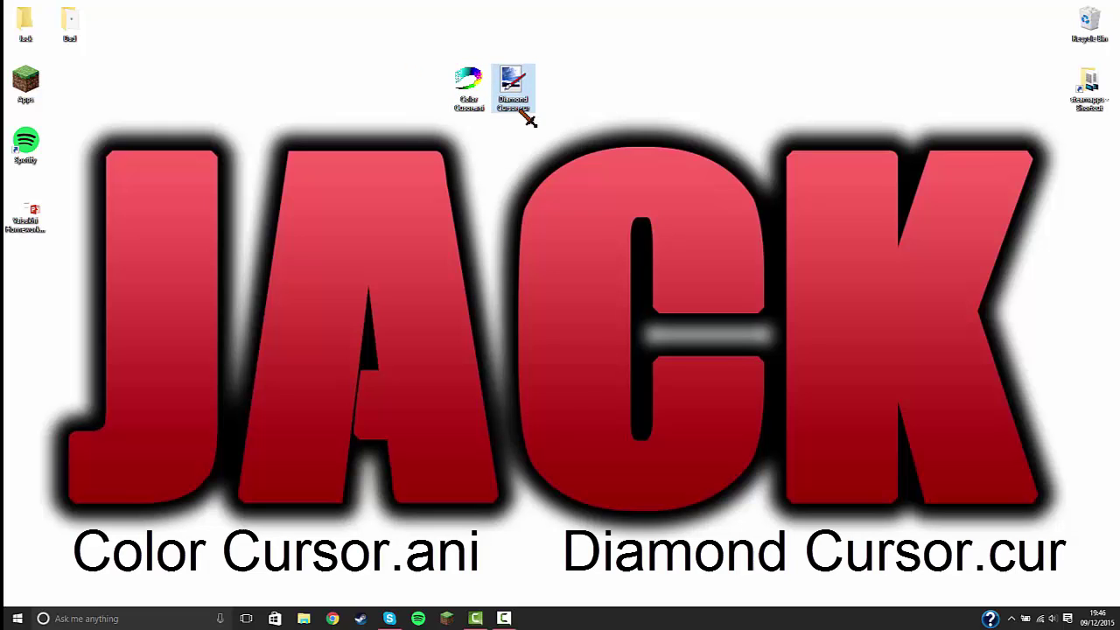
pyautogui.click(380, 320)
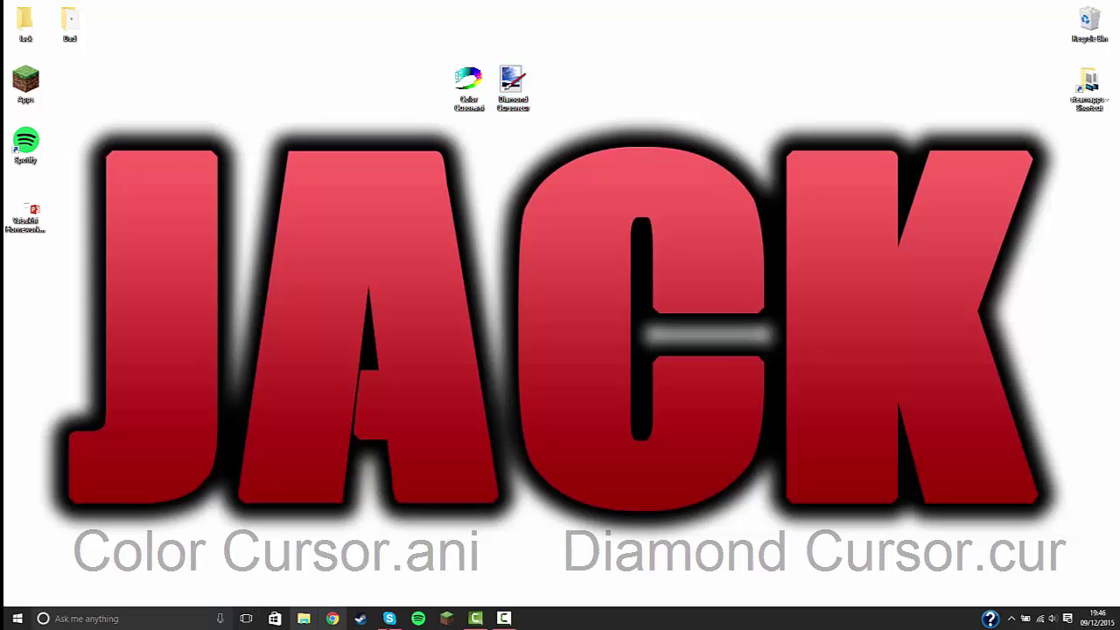
# - Open the Cursors folder inside the Windows folder of the C: drive in File Explorer
pyautogui.click(305, 618)
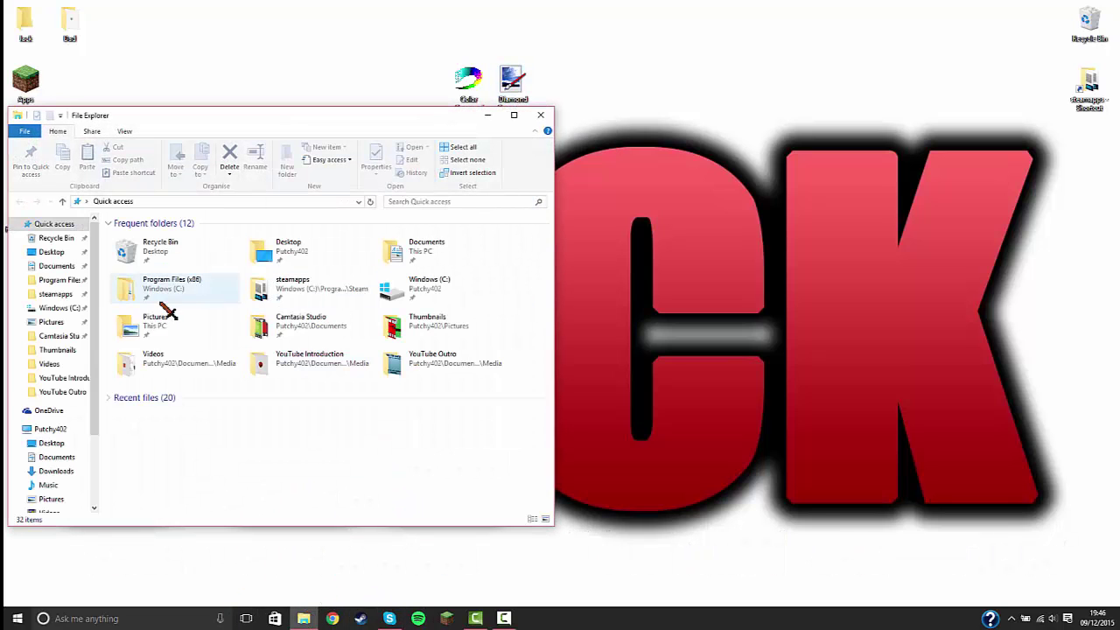
pyautogui.scroll(-2, 64, 477)
pyautogui.click(62, 495)
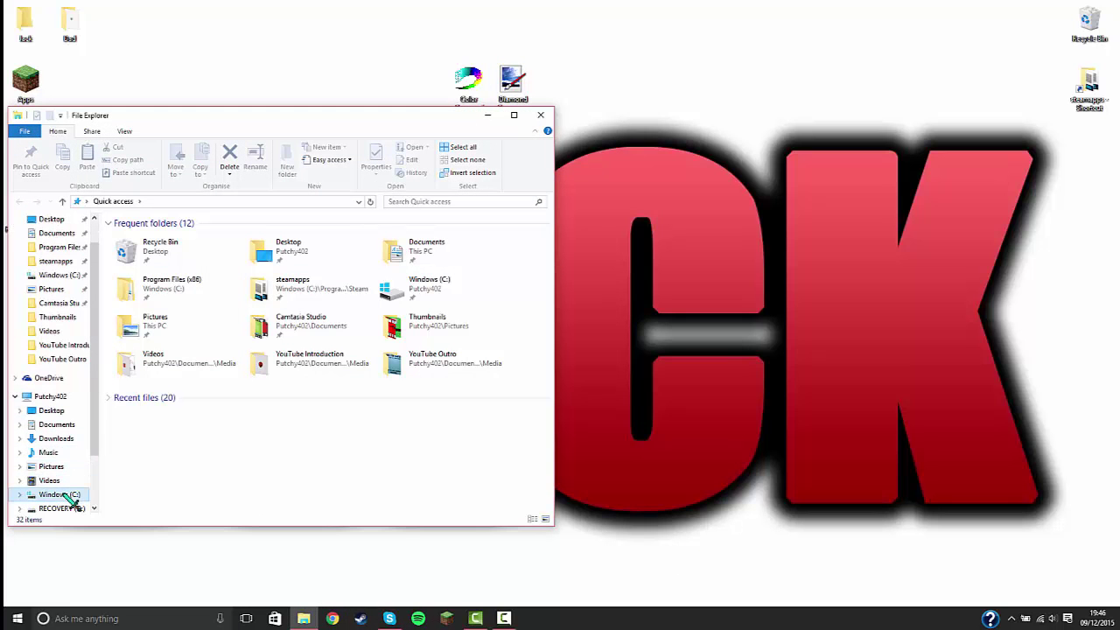
pyautogui.scroll(-3, 157, 477)
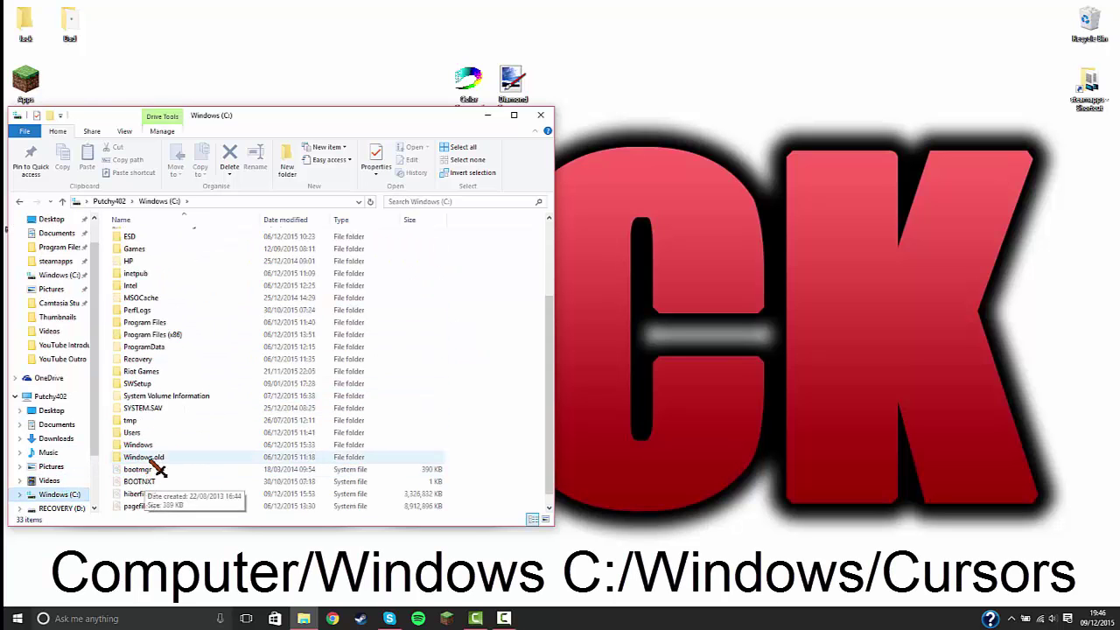
pyautogui.doubleClick(155, 459)
pyautogui.doubleClick(161, 357)
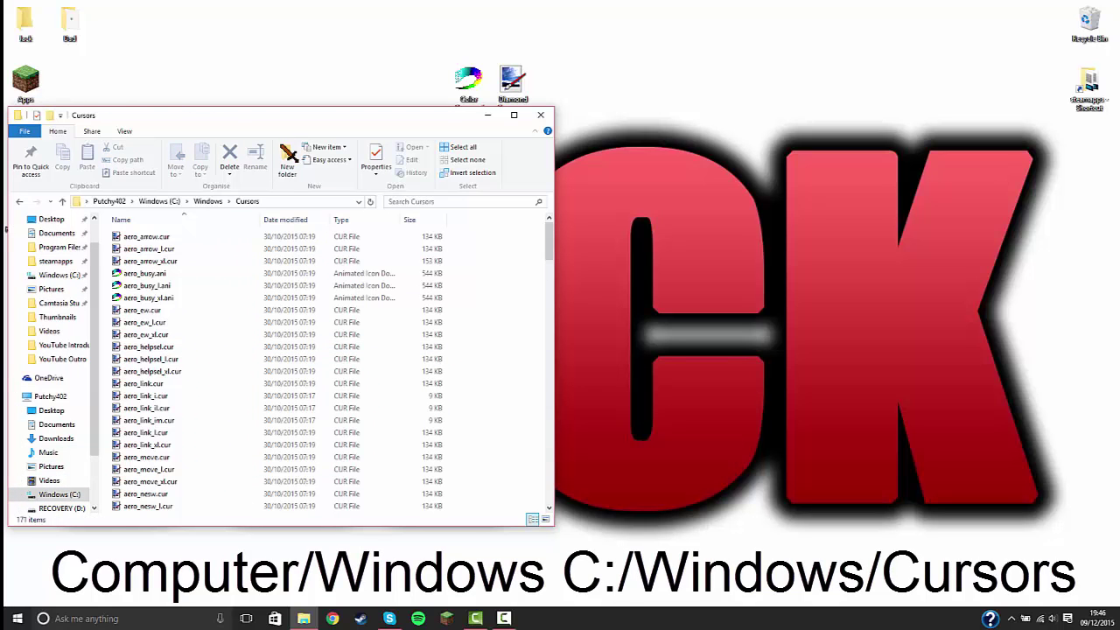
# - Move Color Cusor.ani and Diamond Cursor.cur from the desktop into the Cursors folder with administrator permission, and close the folder window
pyautogui.moveTo(215, 127); pyautogui.dragTo(442, 187)
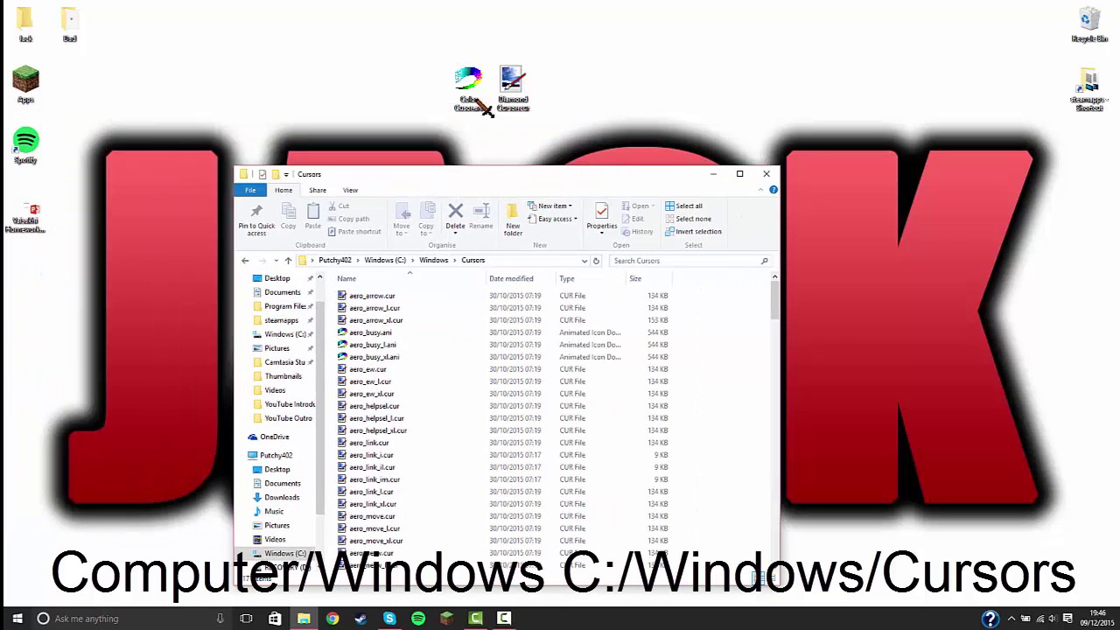
pyautogui.moveTo(415, 58); pyautogui.dragTo(603, 143)
pyautogui.moveTo(512, 83); pyautogui.dragTo(718, 395)
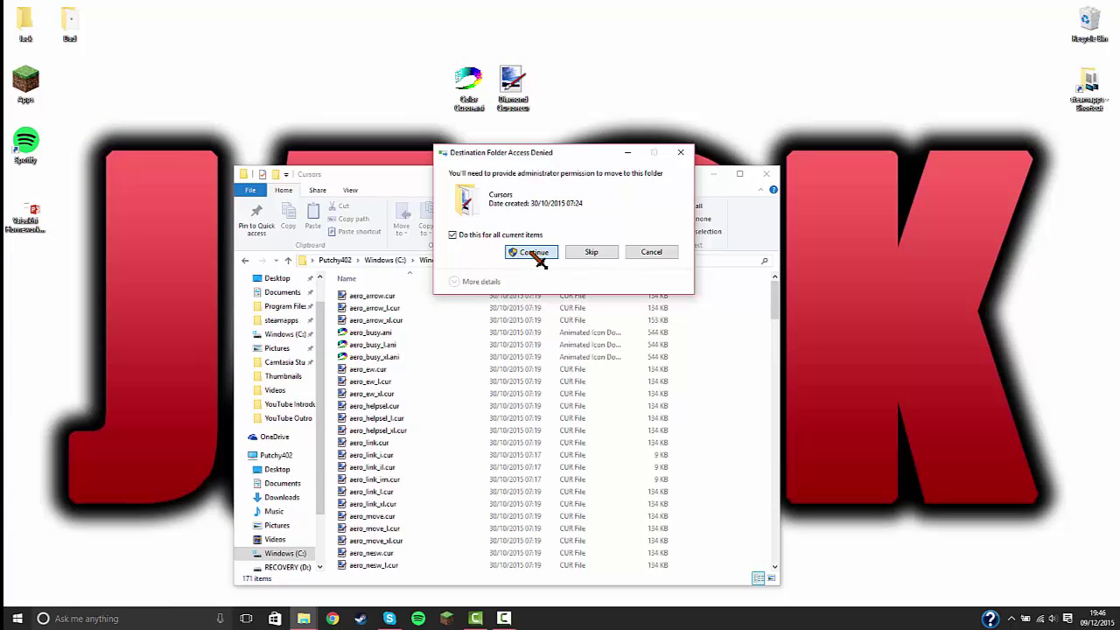
pyautogui.click(533, 253)
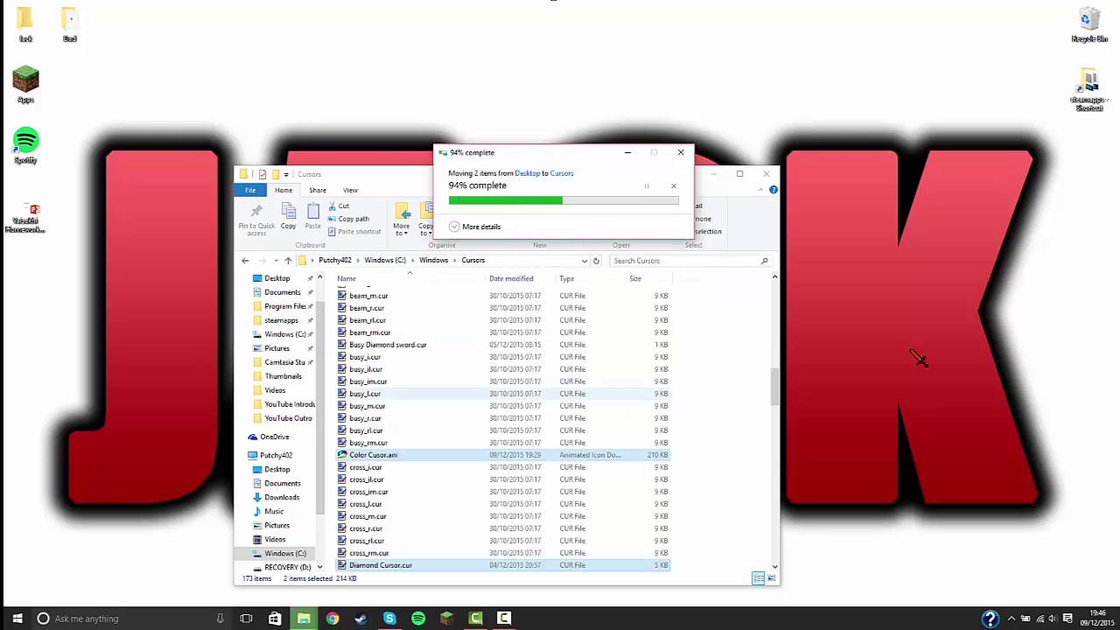
pyautogui.click(766, 174)
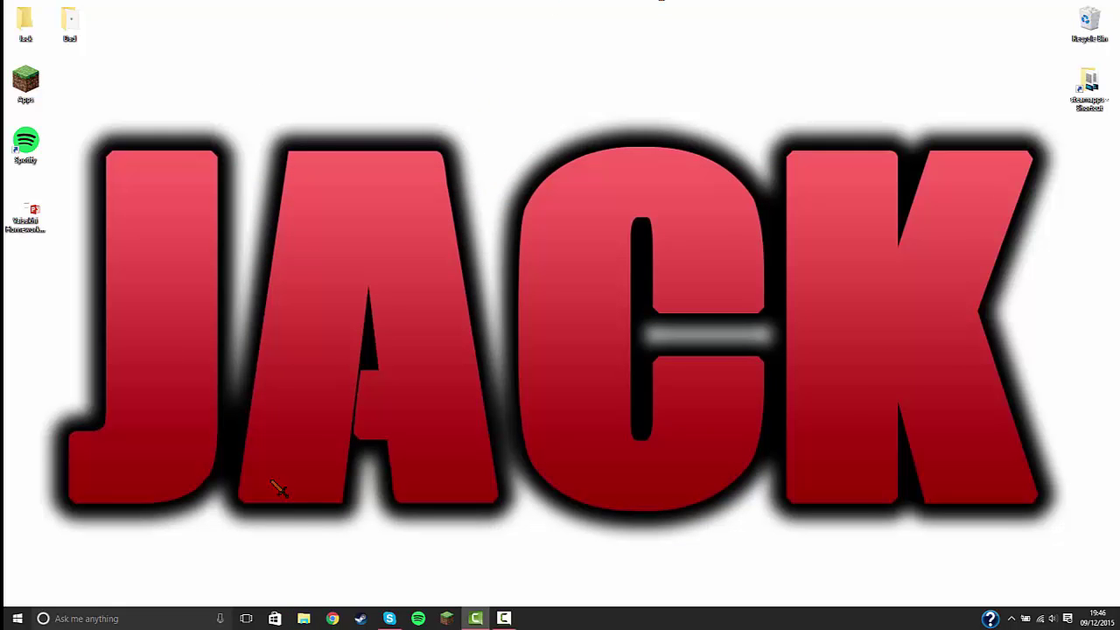
# - Open the Pointers settings of Mouse Properties through the desktop's personalisation theme settings
pyautogui.rightClick(494, 80)
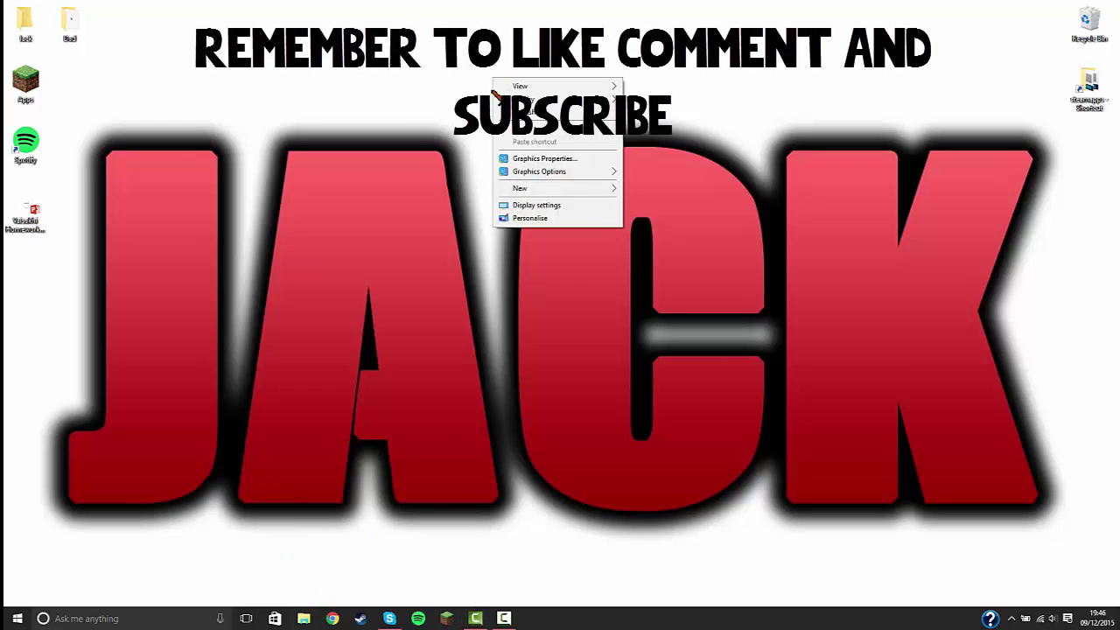
pyautogui.click(534, 219)
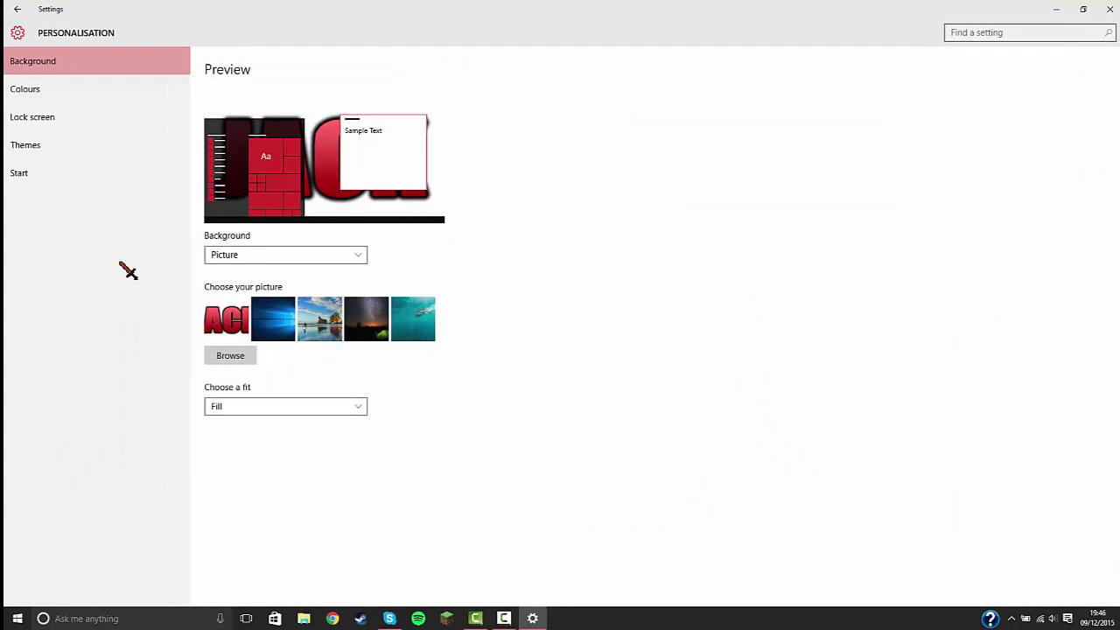
pyautogui.click(35, 143)
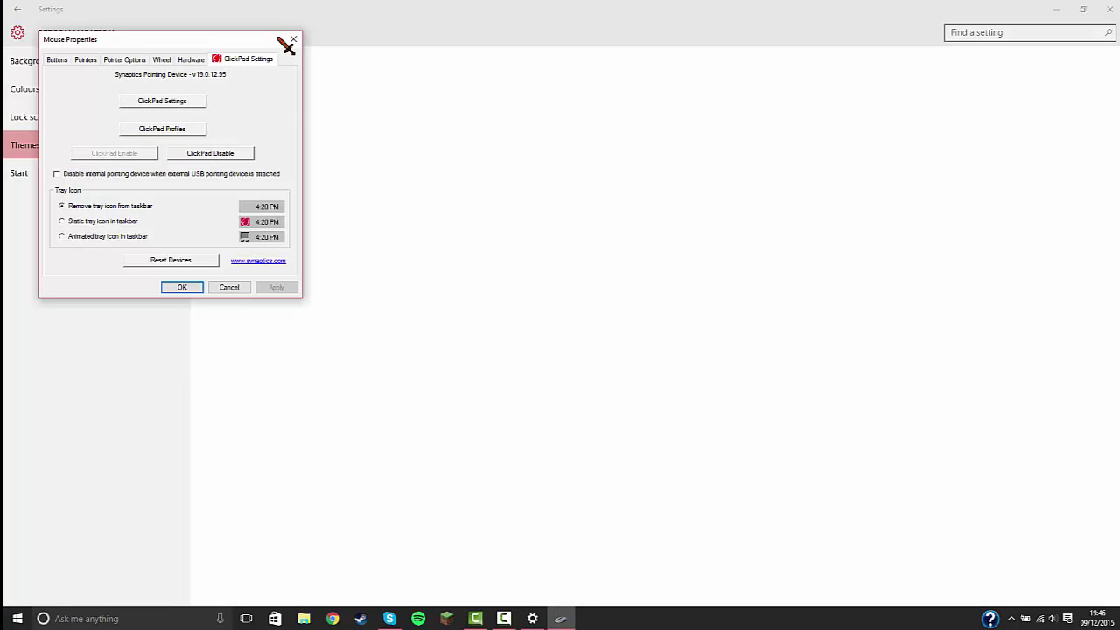
pyautogui.click(88, 60)
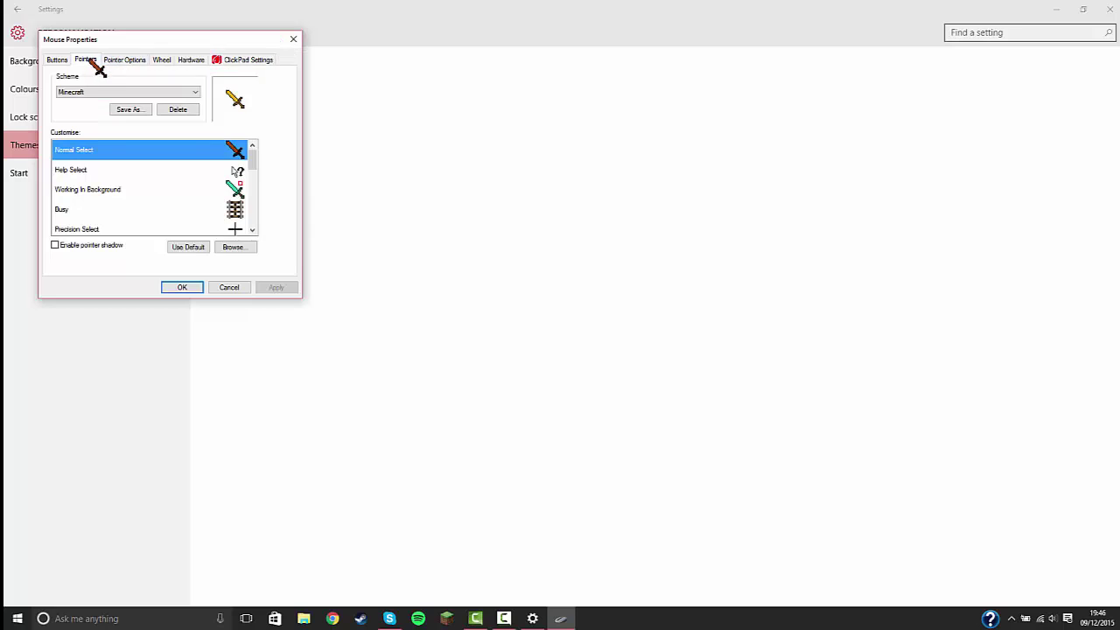
# - Set the mouse pointer scheme to (None) and apply it
pyautogui.click(128, 92)
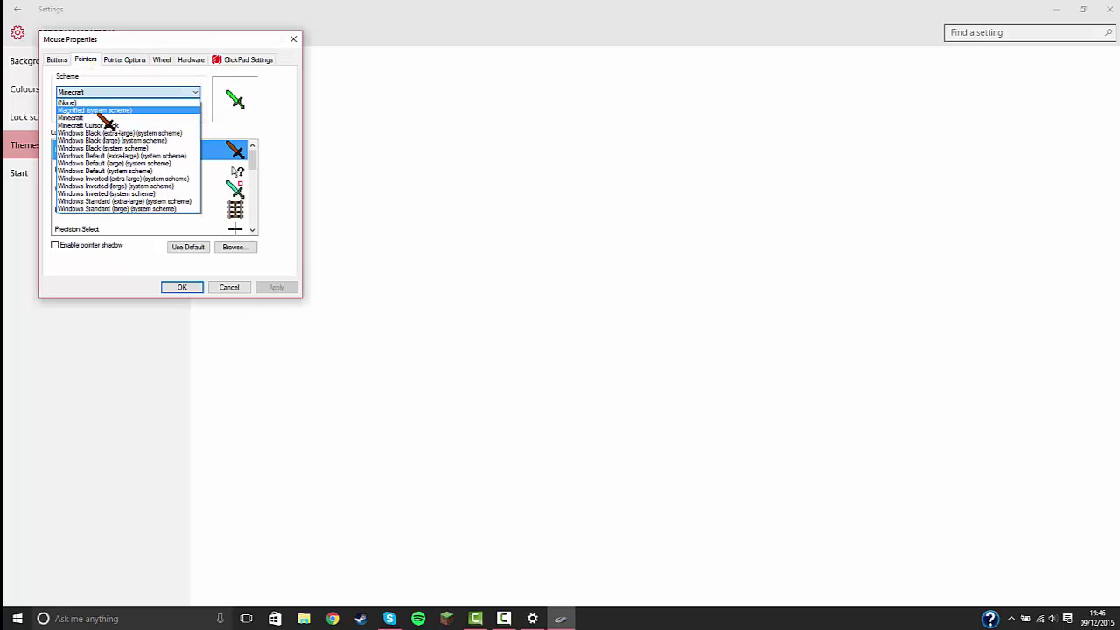
pyautogui.click(98, 100)
pyautogui.hotkey('alt', 'a')
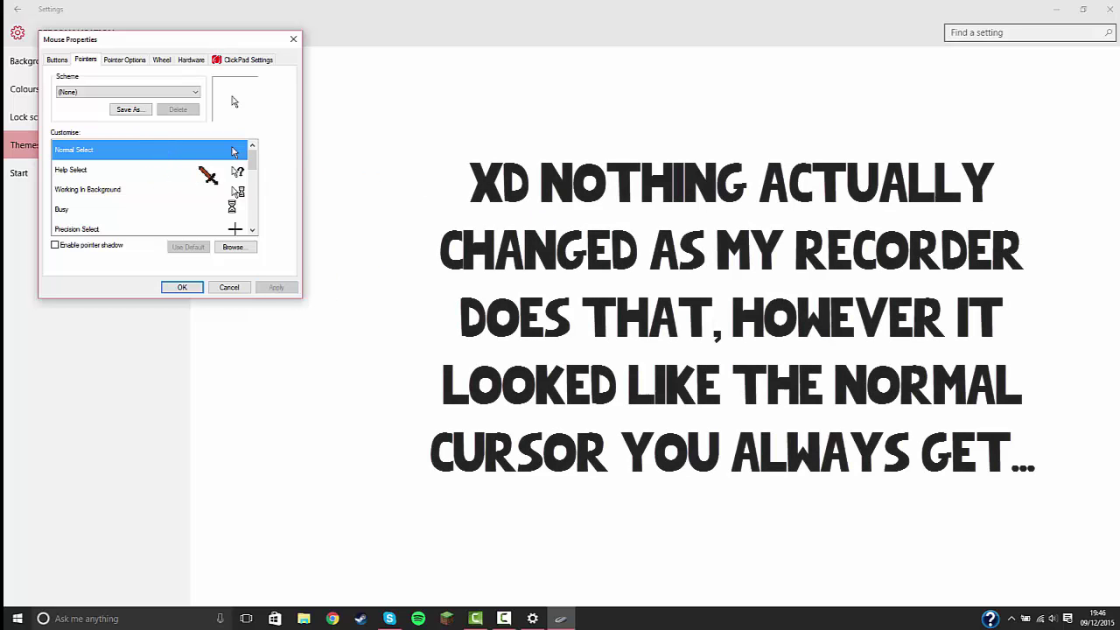
# - Assign Color Cusor.ani from the Cursors folder to the Normal Select pointer
pyautogui.click(230, 248)
pyautogui.scroll(-10, 192, 225)
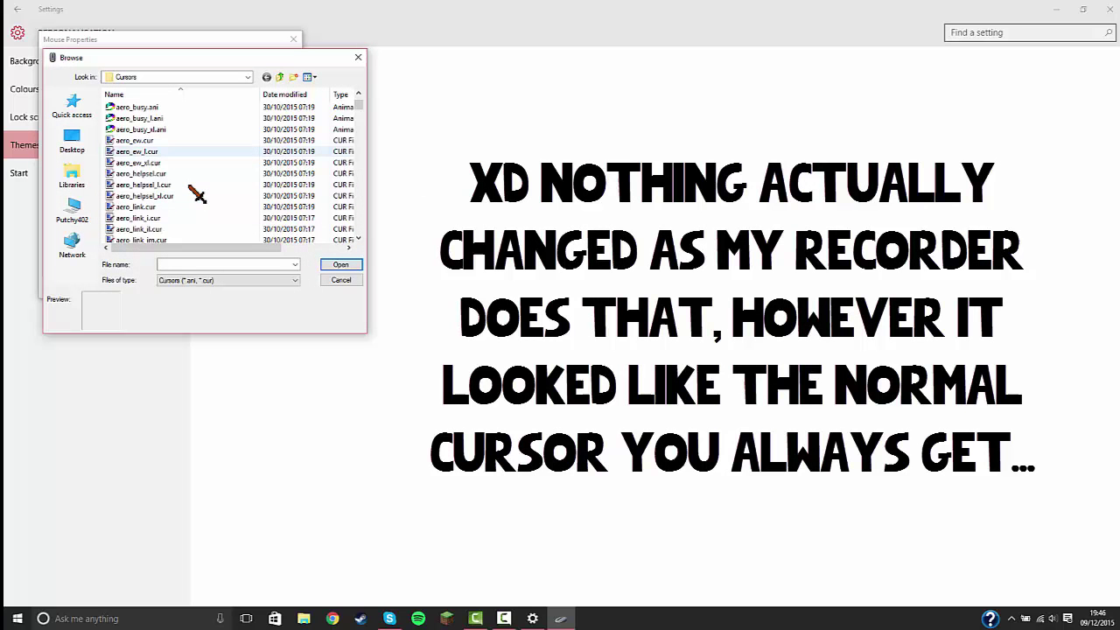
pyautogui.scroll(-10, 196, 186)
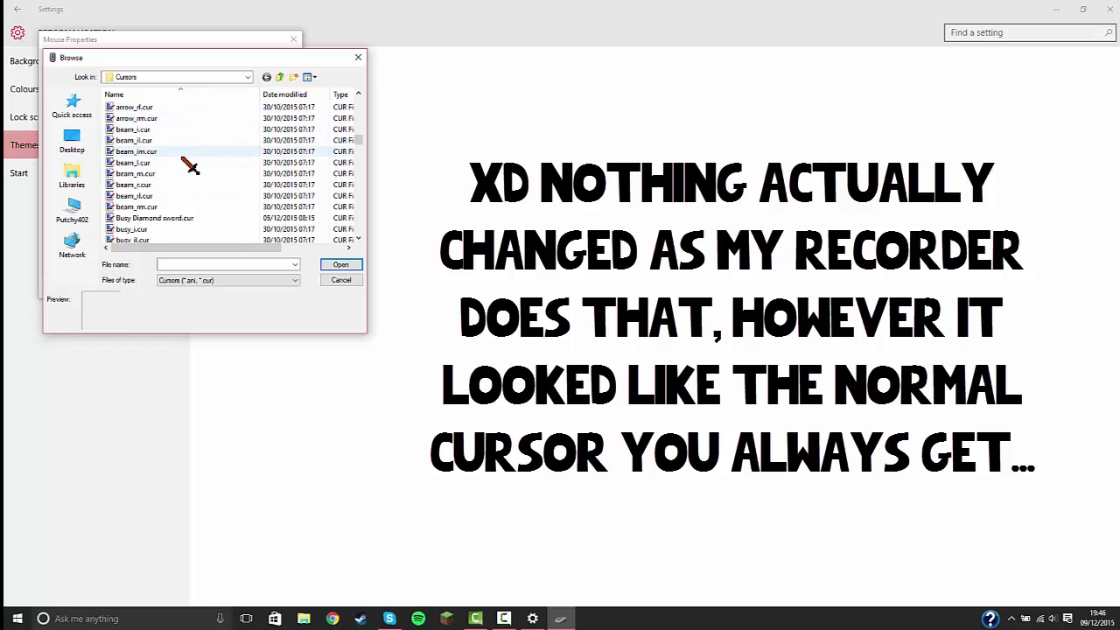
pyautogui.click(150, 185)
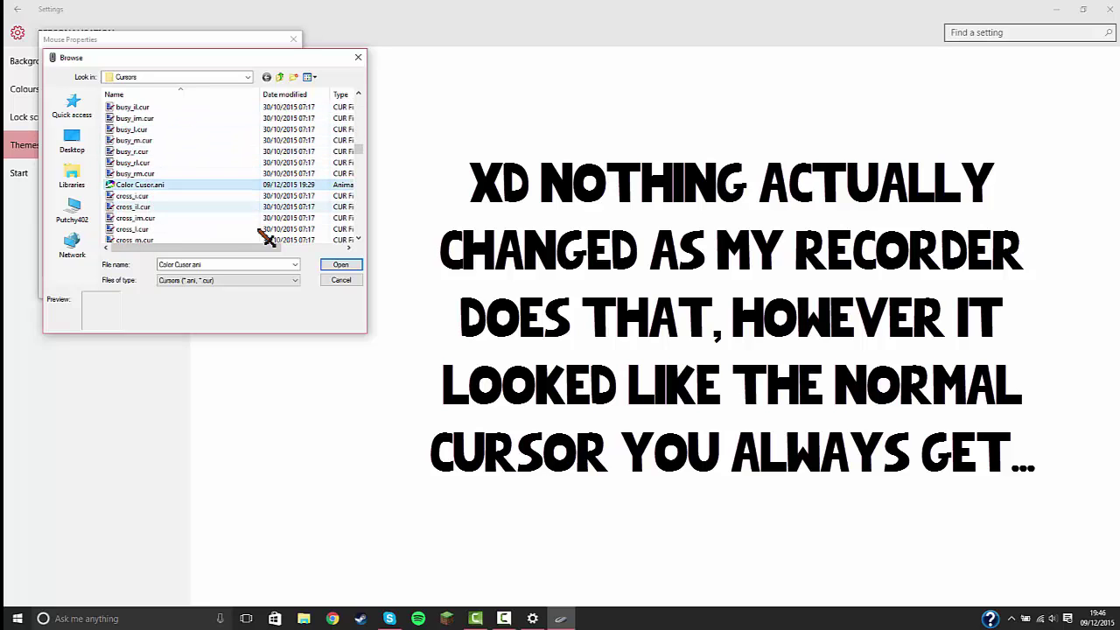
pyautogui.click(341, 265)
# - Assign Diamond Cursor.cur from the Cursors folder to the Link Select pointer
pyautogui.scroll(-5, 205, 225)
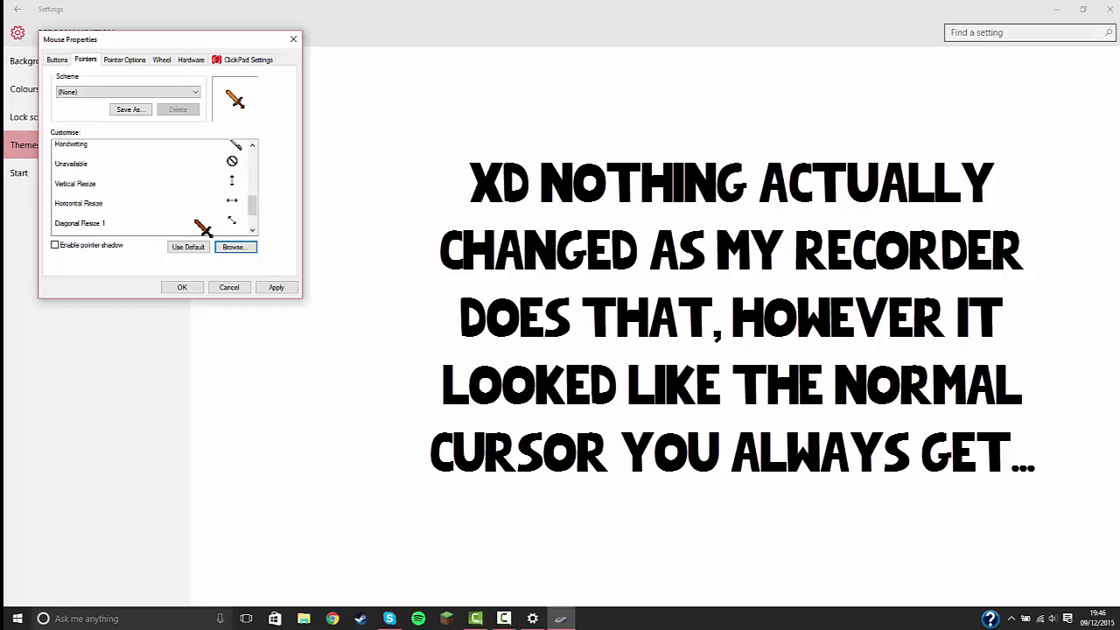
pyautogui.click(180, 214)
pyautogui.click(235, 247)
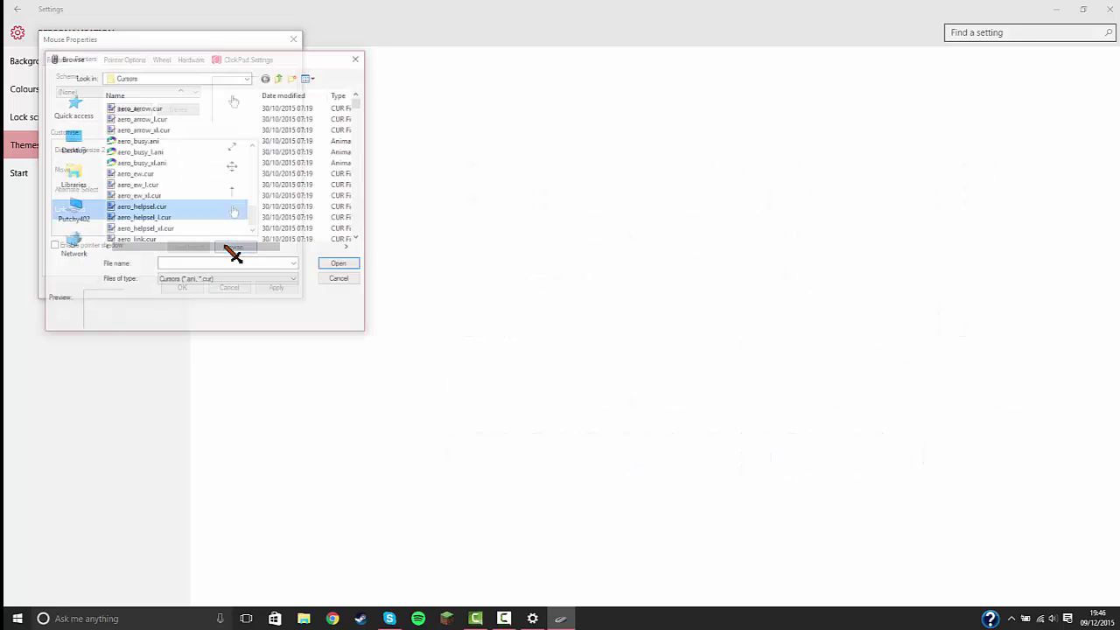
pyautogui.scroll(-6, 198, 210)
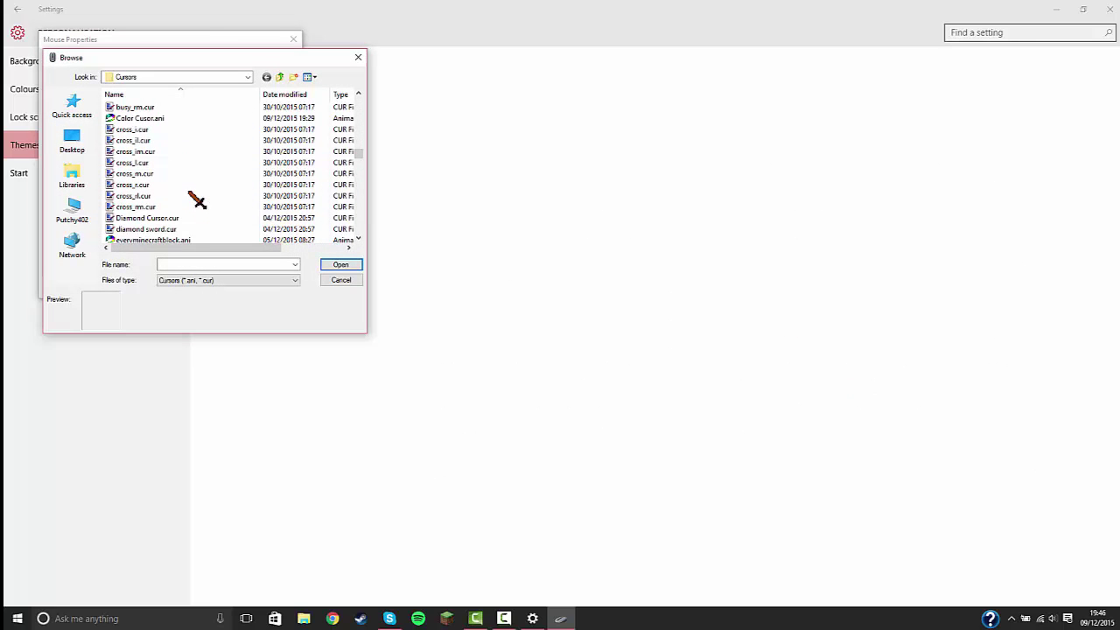
pyautogui.click(179, 218)
pyautogui.press('Return')
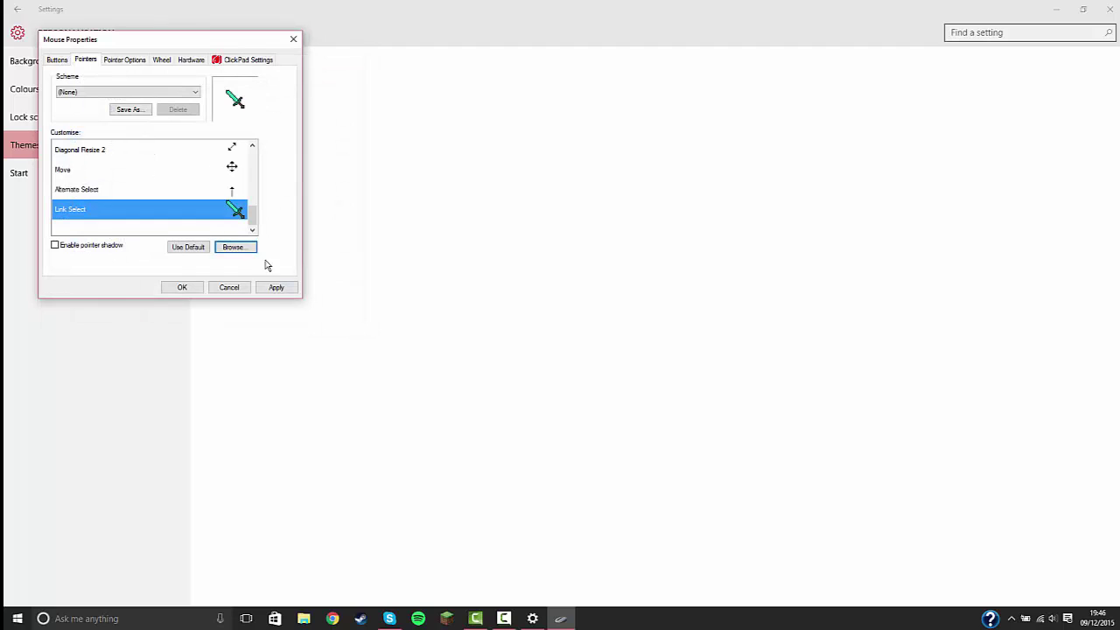
# - Save the pointer scheme as Minecraft Cursor Pack and accept the changes in Mouse Properties
pyautogui.click(95, 91)
pyautogui.click(93, 94)
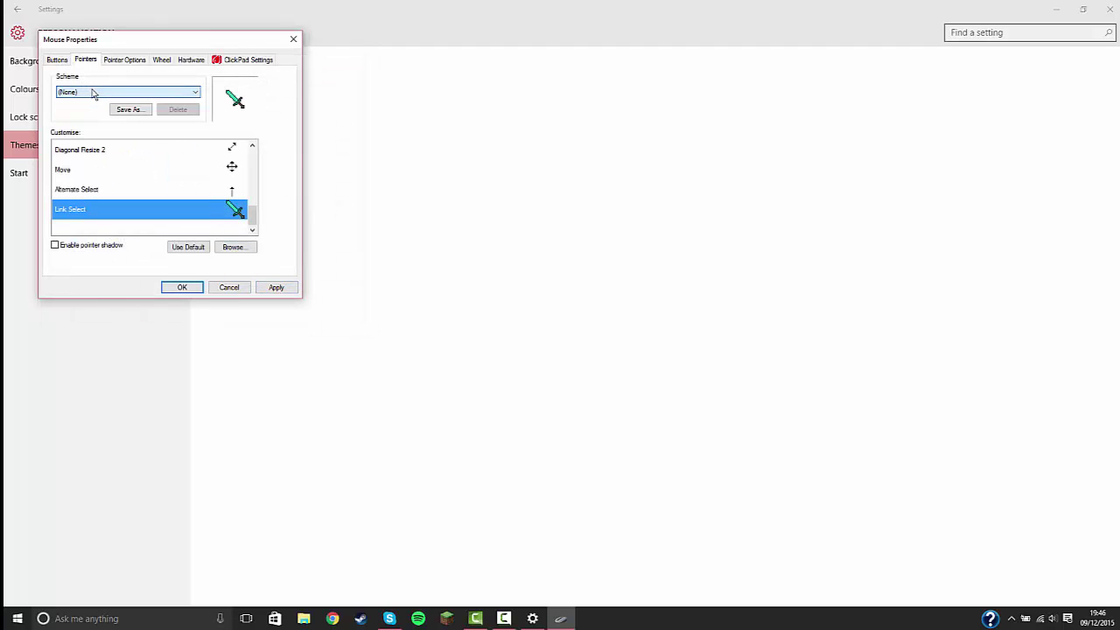
pyautogui.click(128, 109)
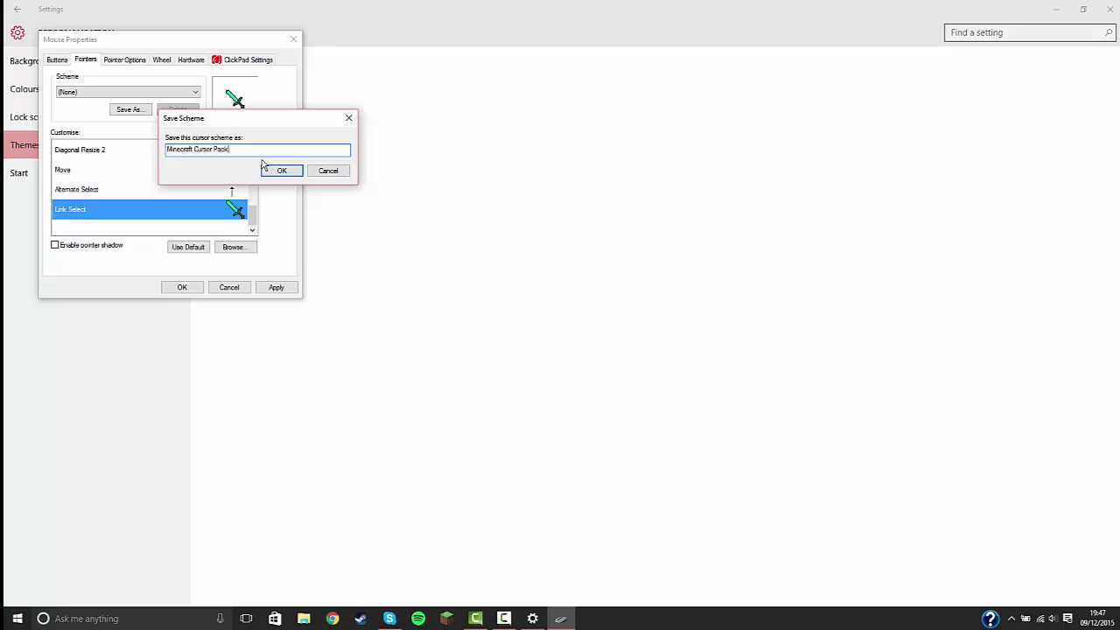
pyautogui.click(265, 170)
pyautogui.click(620, 353)
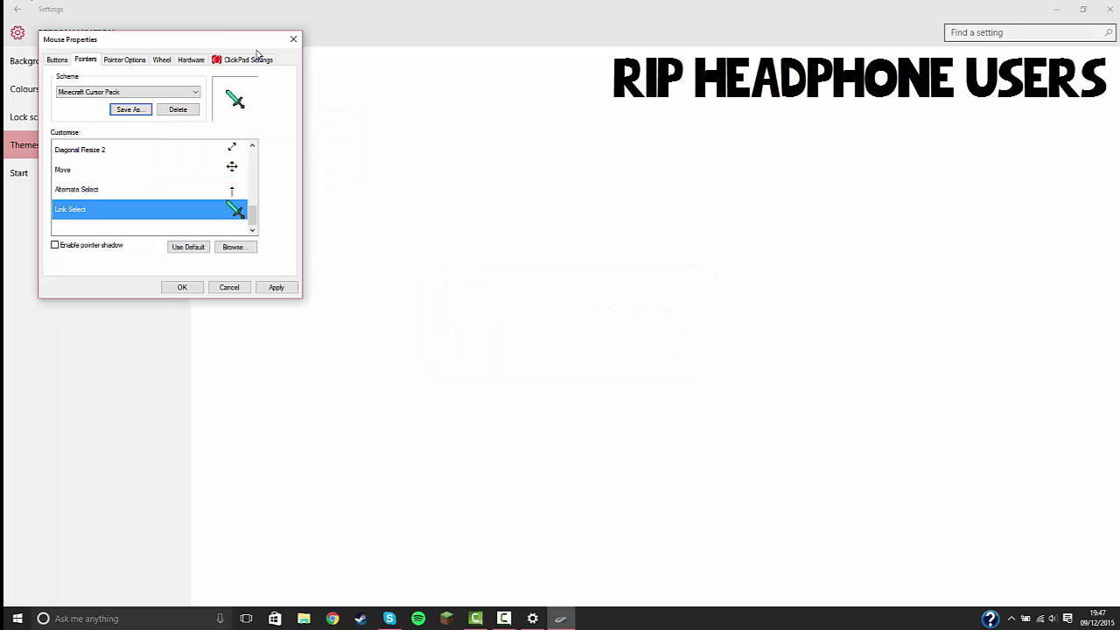
pyautogui.click(182, 287)
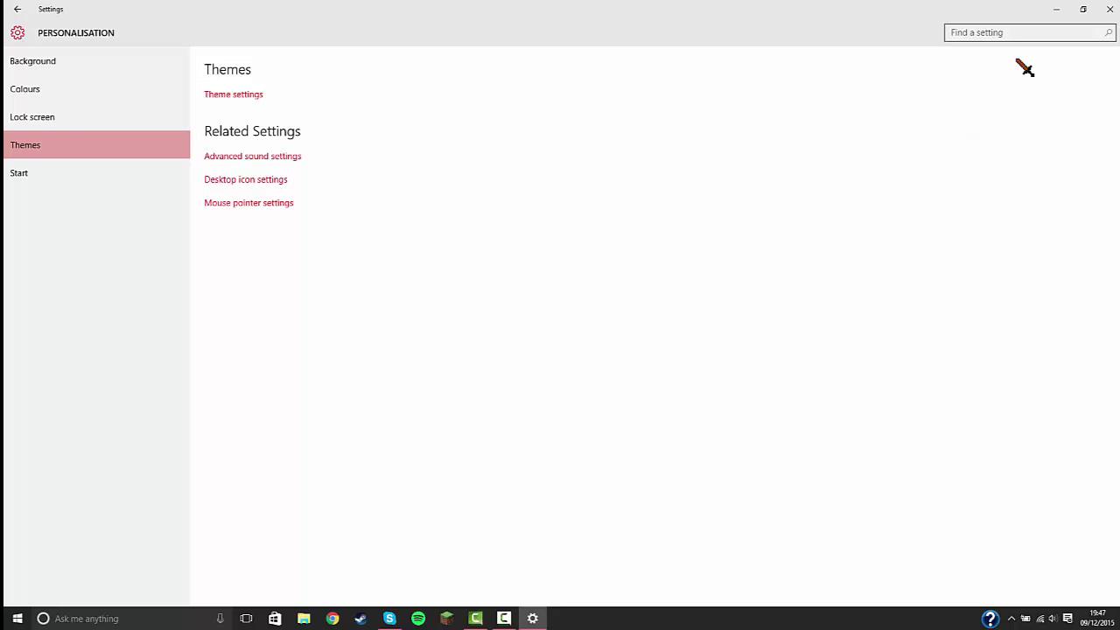
# - Close the Settings window and the Chrome window to return to the desktop
pyautogui.click(1110, 10)
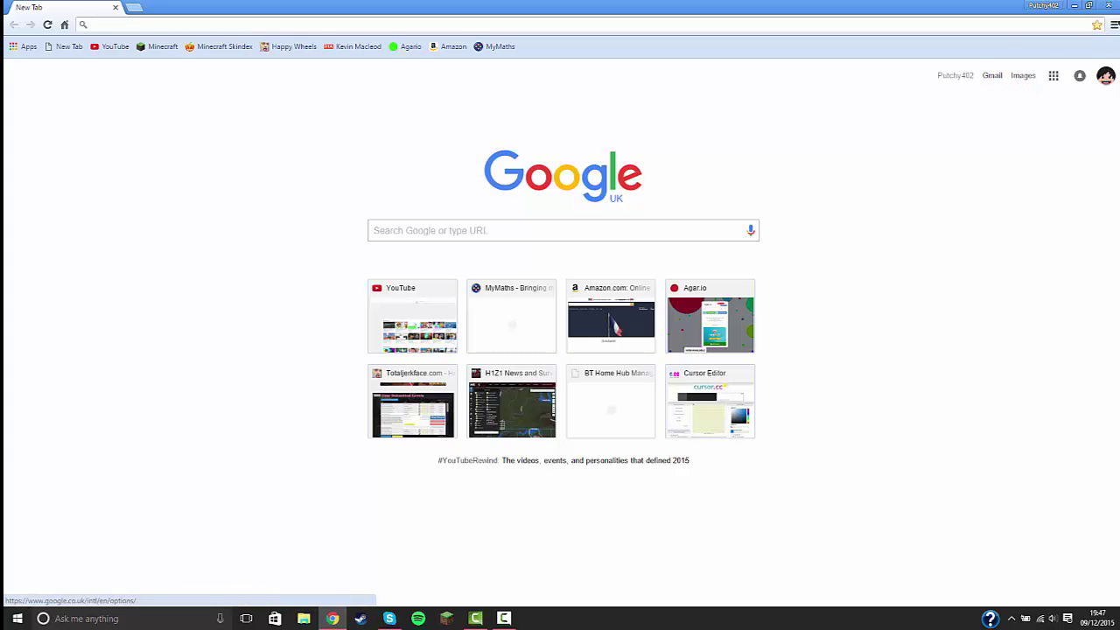
pyautogui.click(1108, 5)
pyautogui.moveTo(420, 76); pyautogui.dragTo(476, 92)
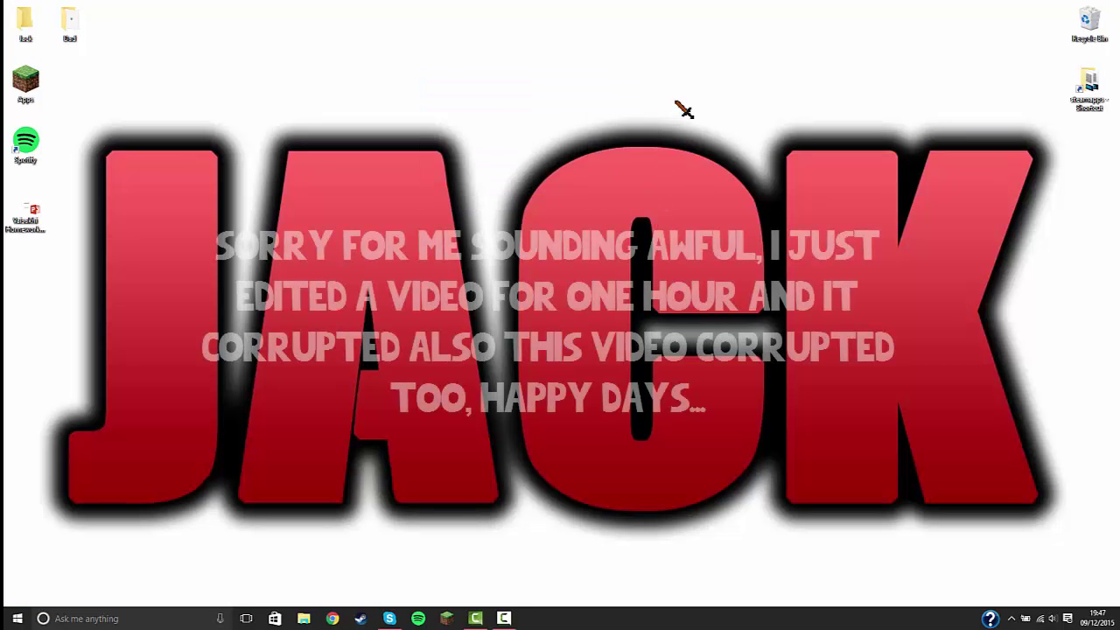
pyautogui.moveTo(614, 57); pyautogui.dragTo(341, 102)
pyautogui.moveTo(368, 43); pyautogui.dragTo(391, 115)
pyautogui.moveTo(430, 35); pyautogui.dragTo(632, 91)
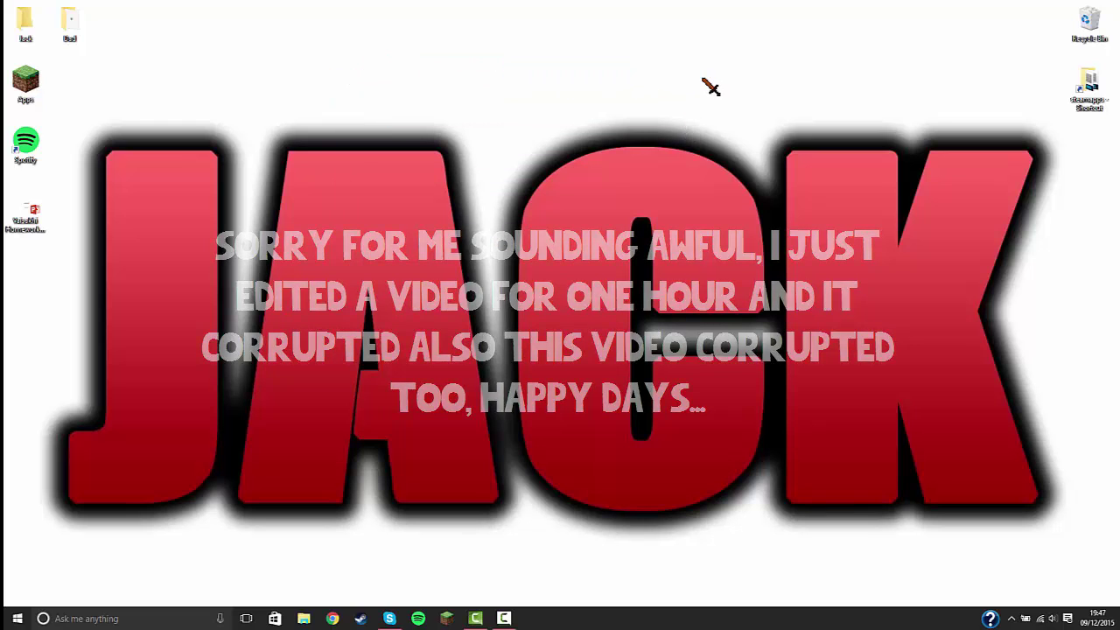
pyautogui.moveTo(619, 65); pyautogui.dragTo(276, 118)
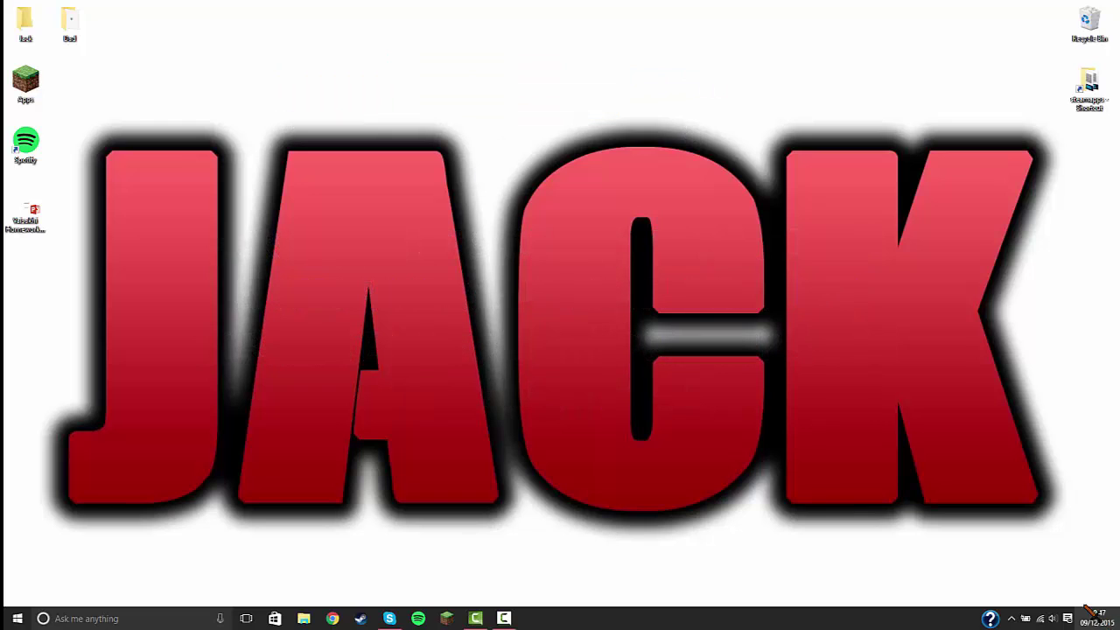